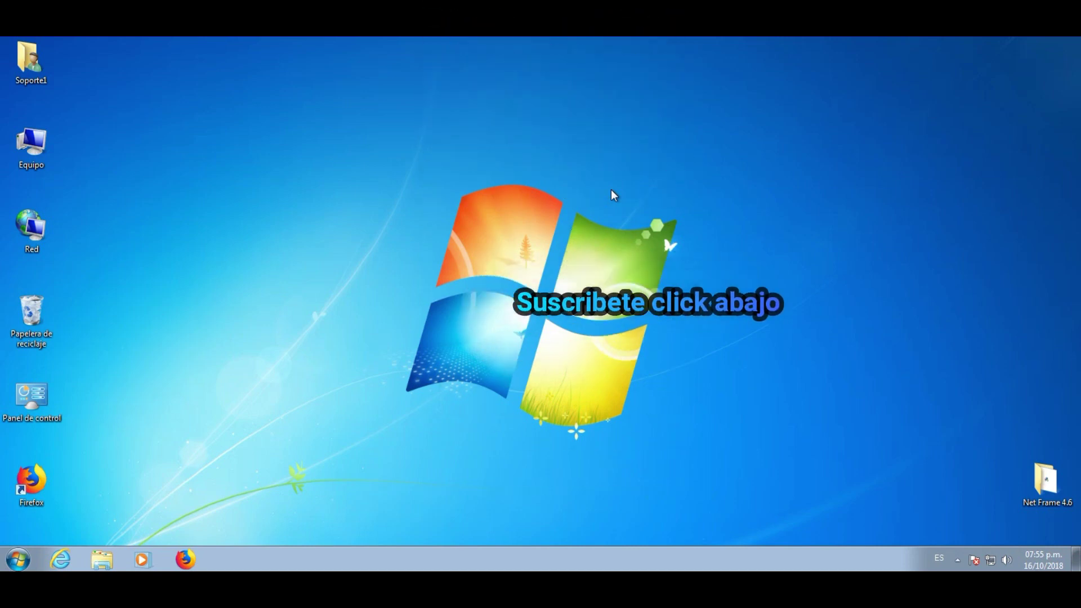
left_click(242, 172)
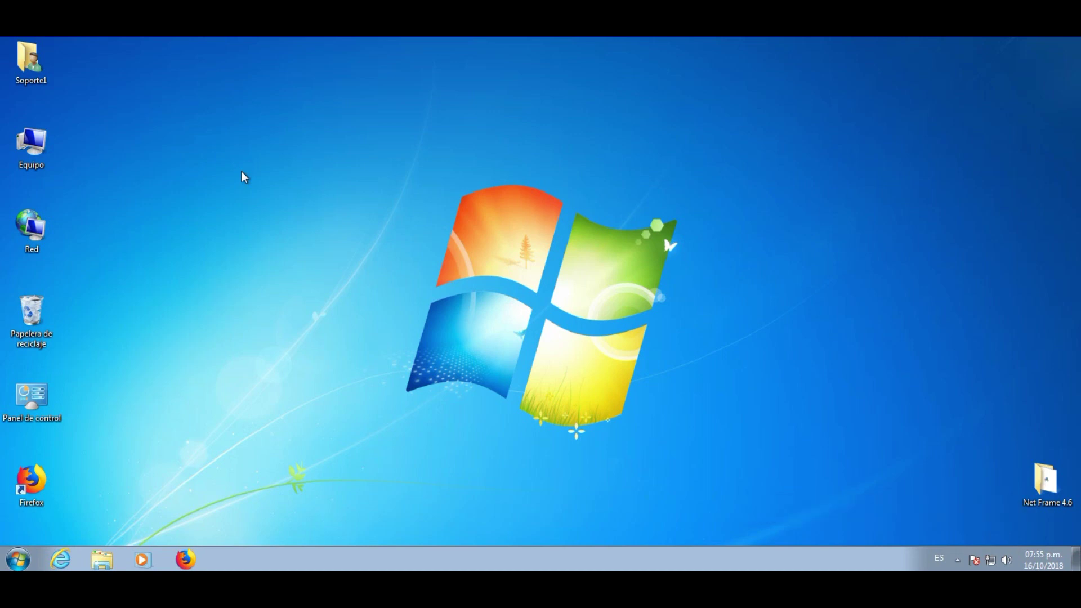
double_click(30, 482)
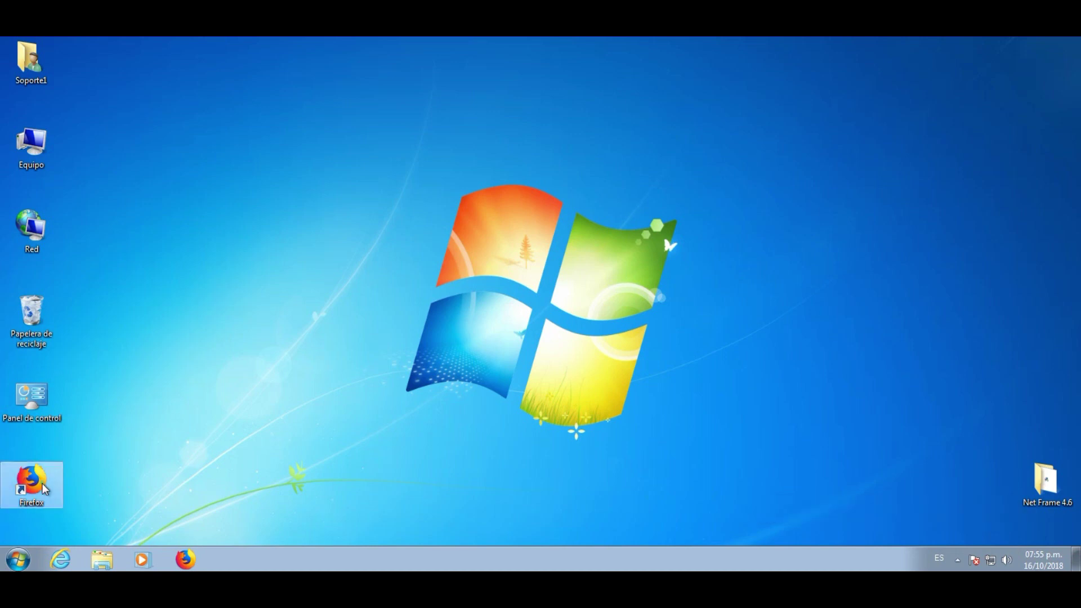
left_click(300, 281)
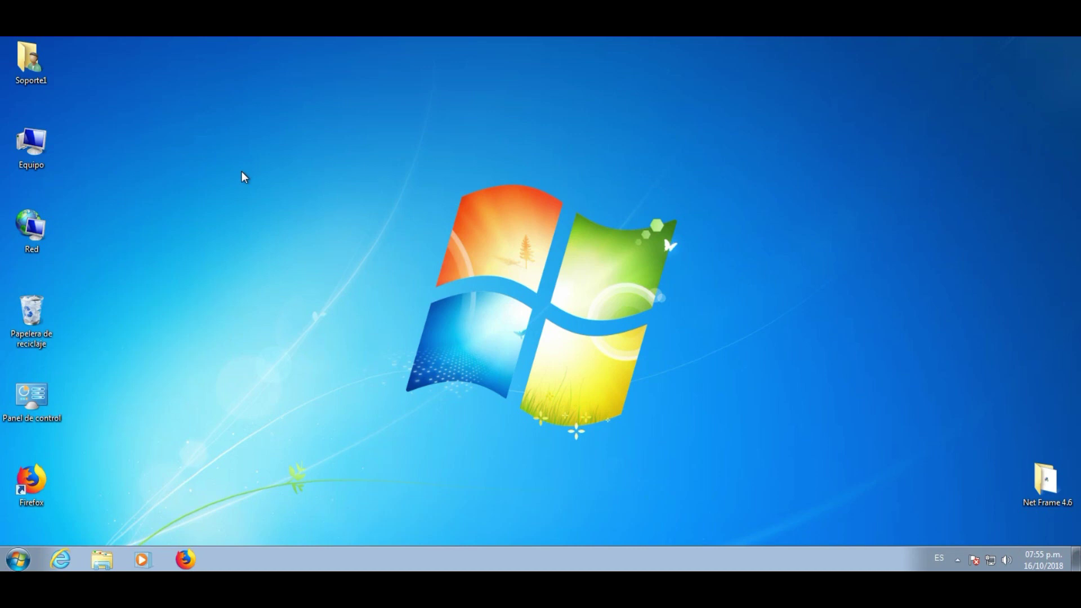
Step: Open Firefox and search Google for "panda antivirus free"
double_click(42, 475)
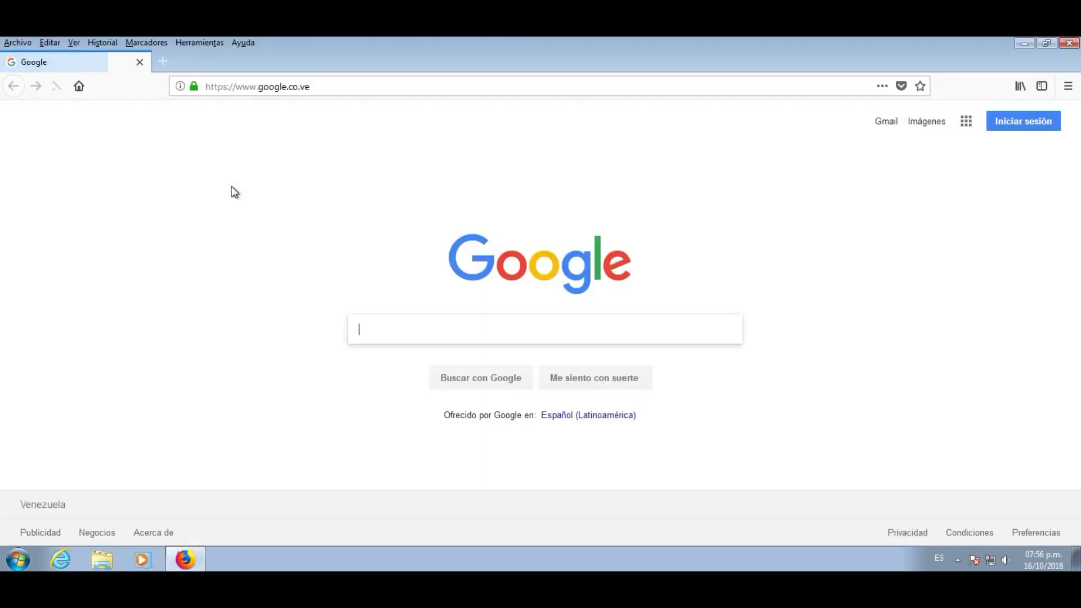
left_click(384, 337)
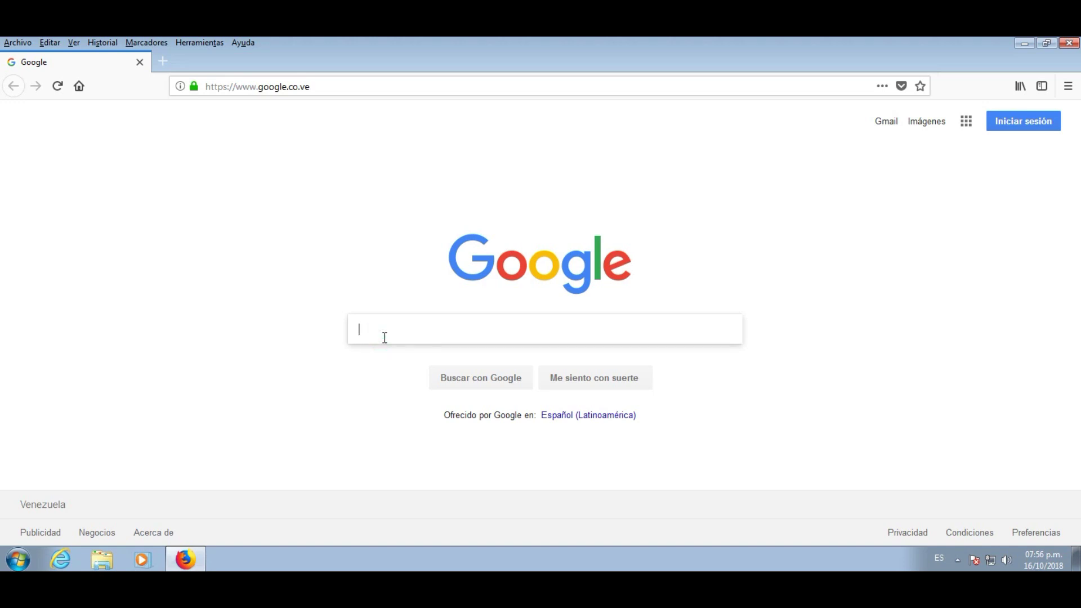
type("panda")
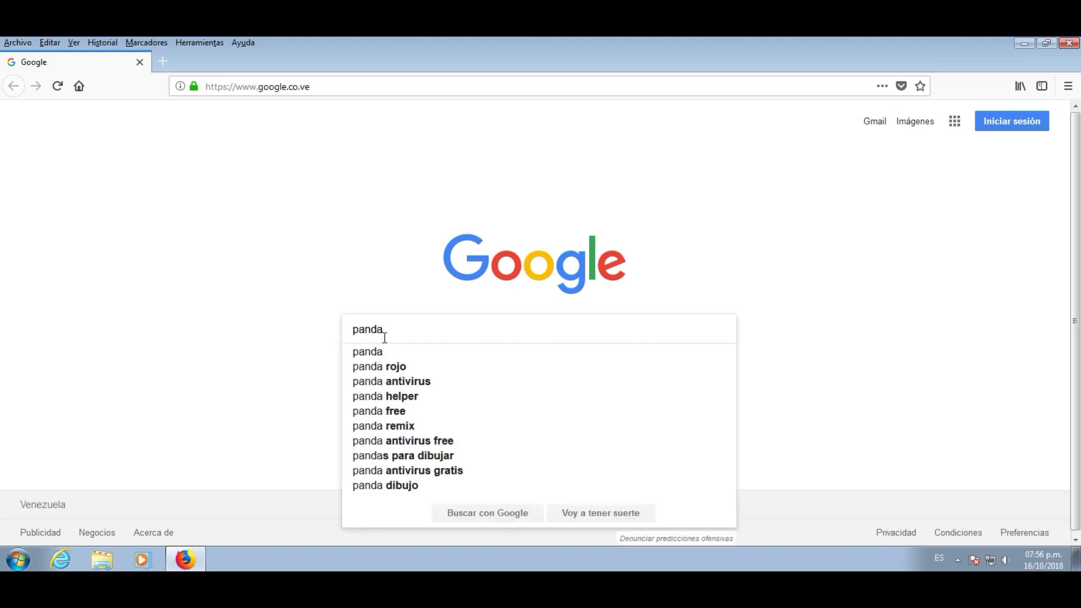
type(" an")
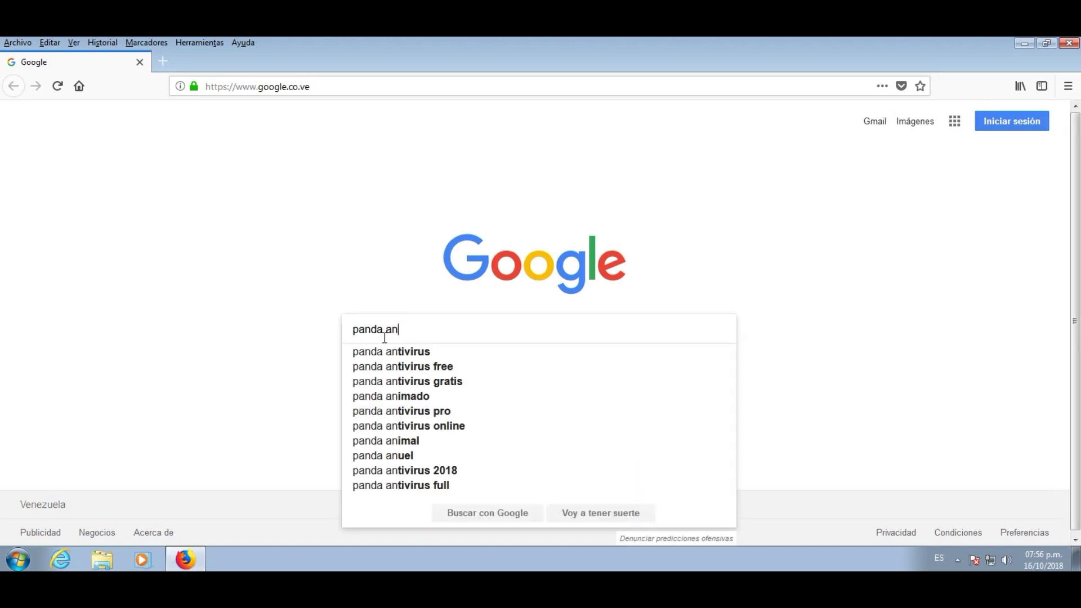
key("Down")
key("Down")
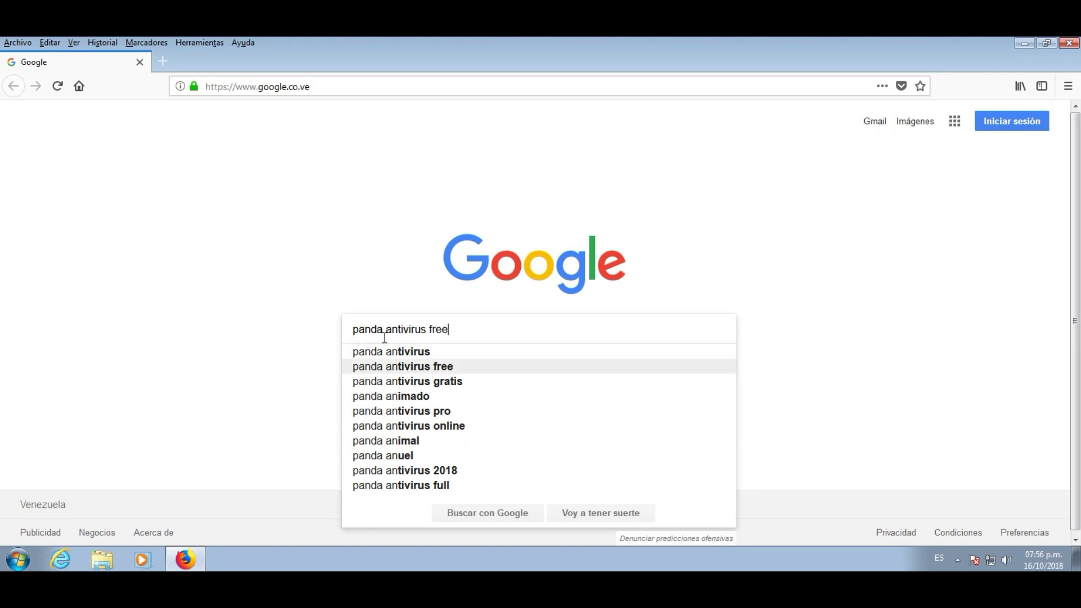
key("Return")
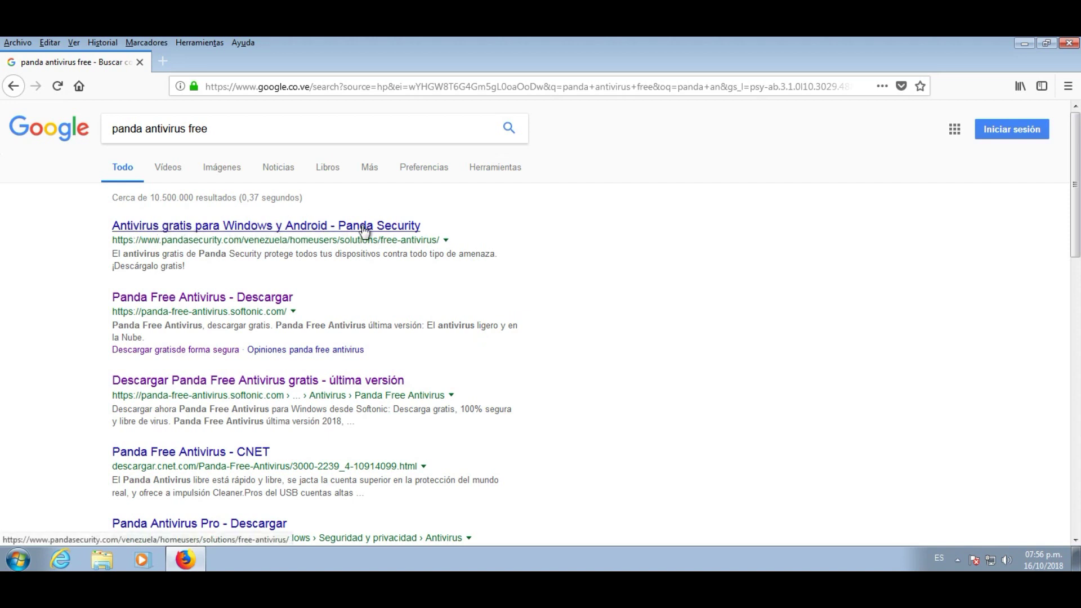
Step: Download PANDAFREEAV.exe through the Panda Security free antivirus page and CNET, declining the annual plan offer and saving the file
left_click(265, 224)
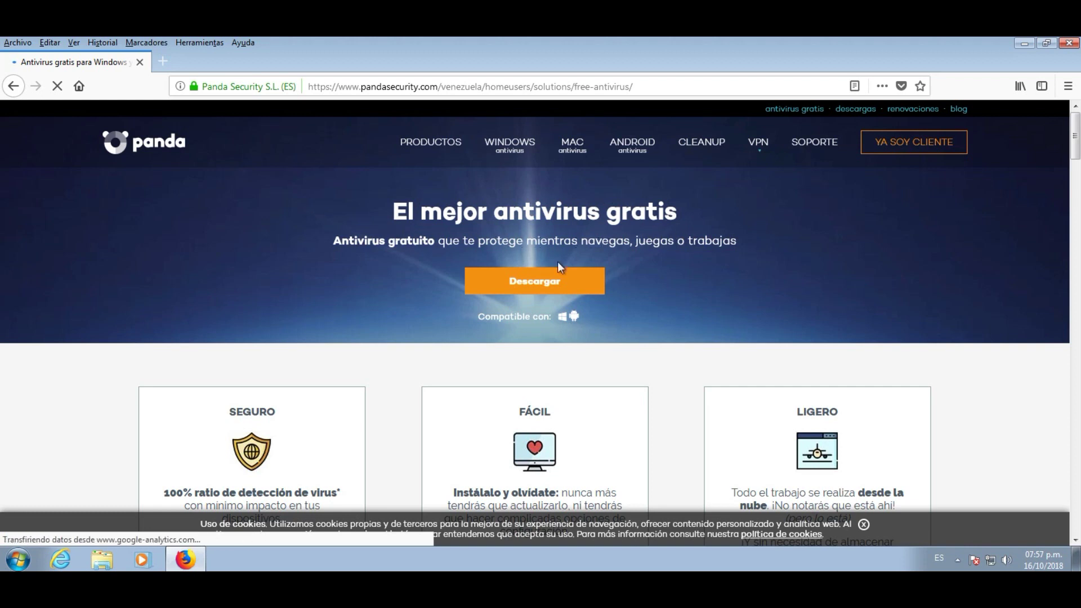
left_click(518, 285)
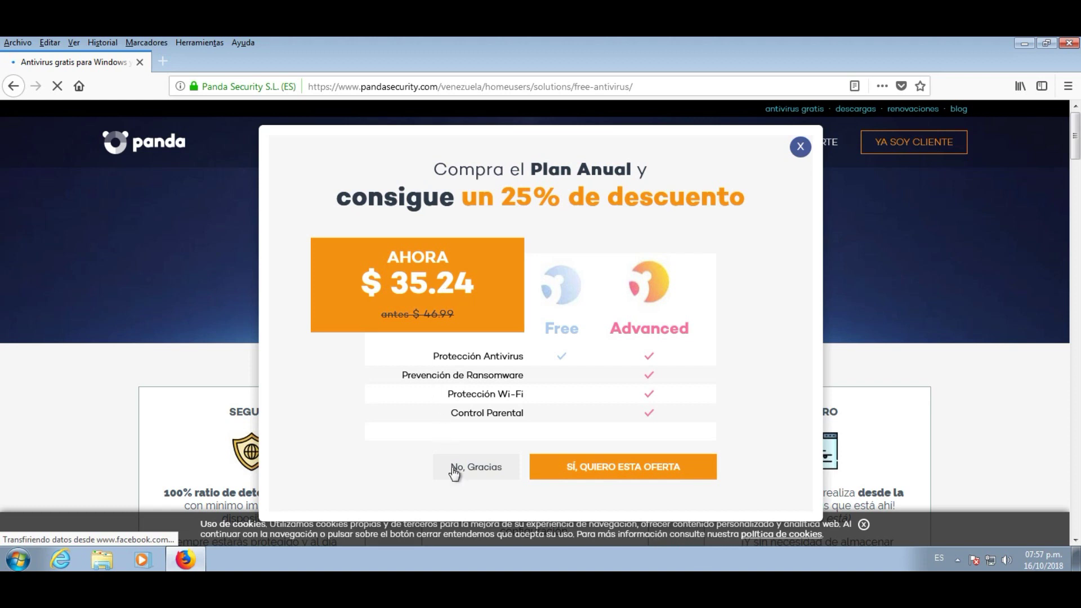
left_click(491, 470)
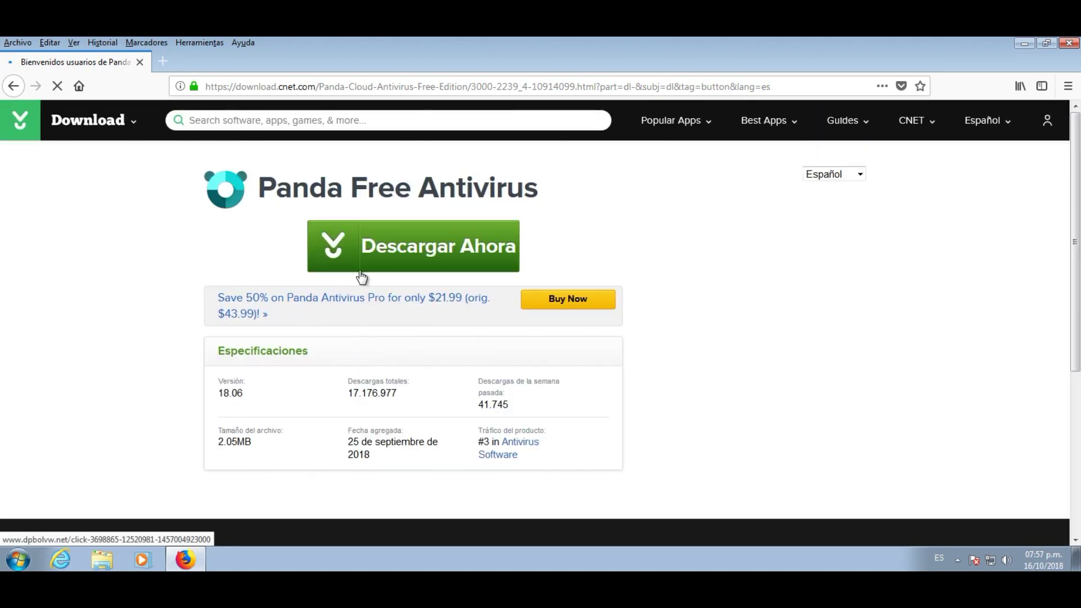
left_click(419, 252)
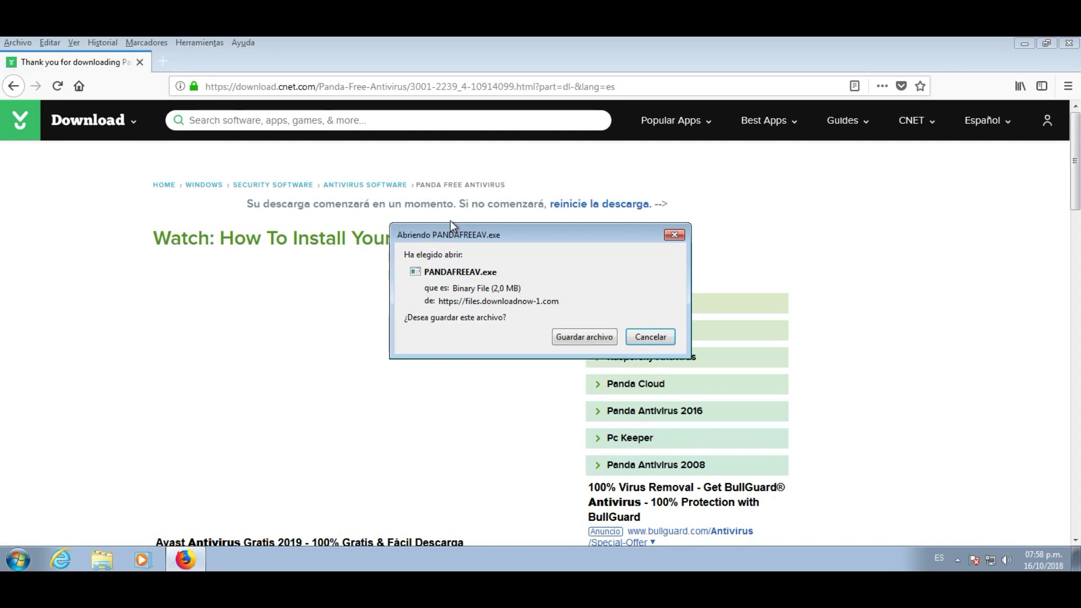
left_click(584, 336)
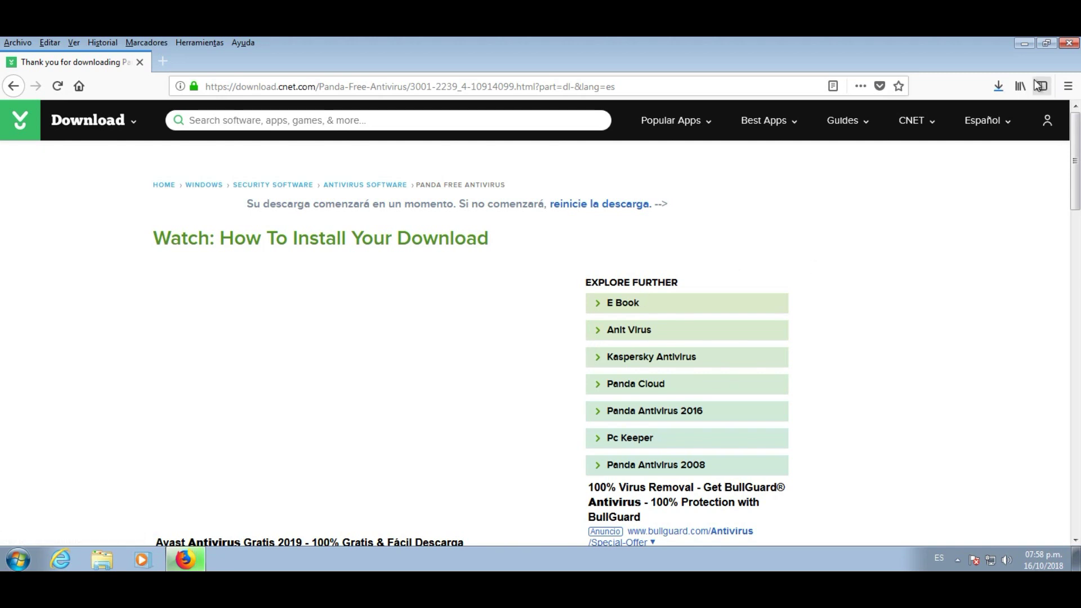
Step: Move the downloaded PANDAFREEAV file from the Descargas folder to an open area of the desktop
left_click(991, 87)
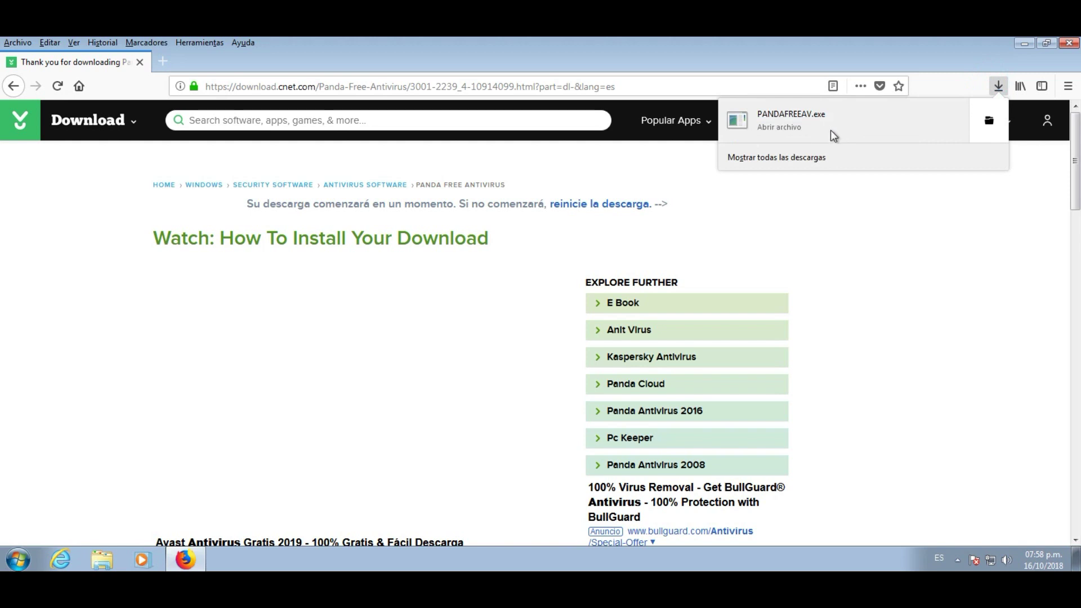
left_click(989, 124)
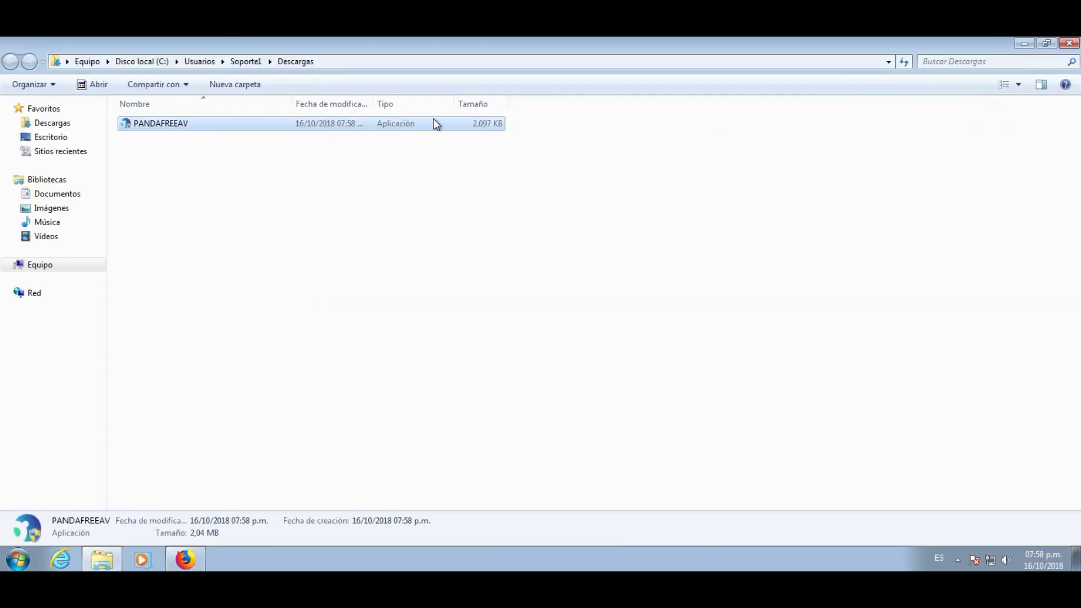
right_click(138, 125)
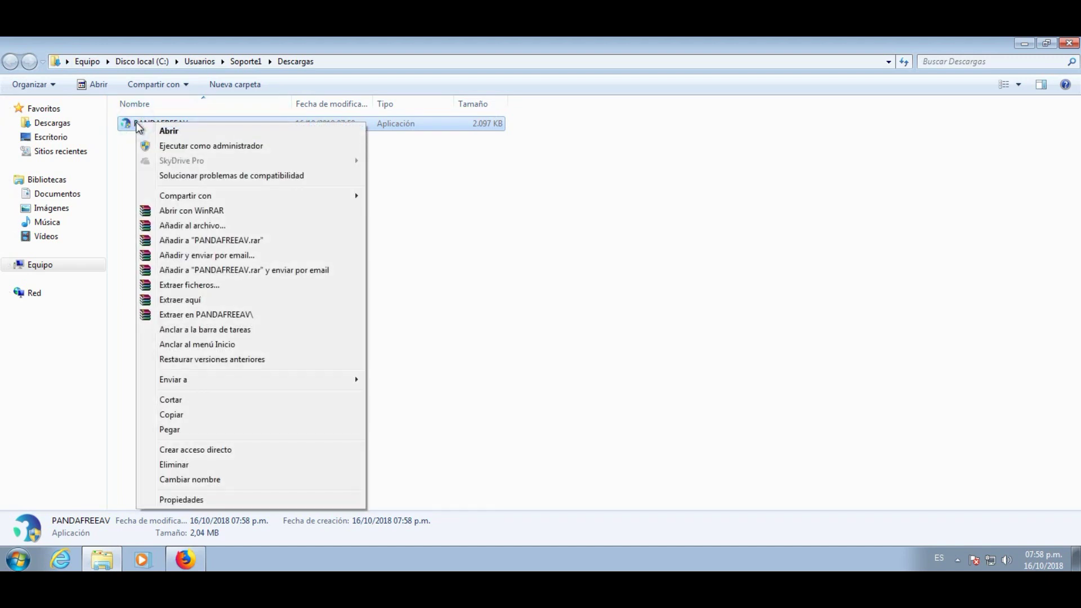
left_click(174, 403)
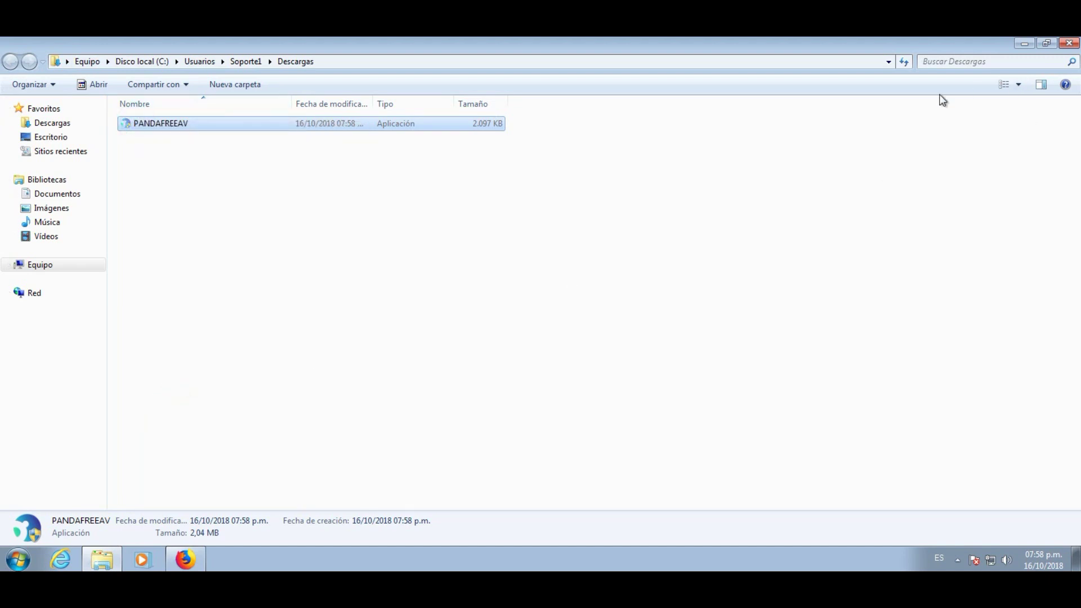
left_click(1026, 44)
left_click(1026, 46)
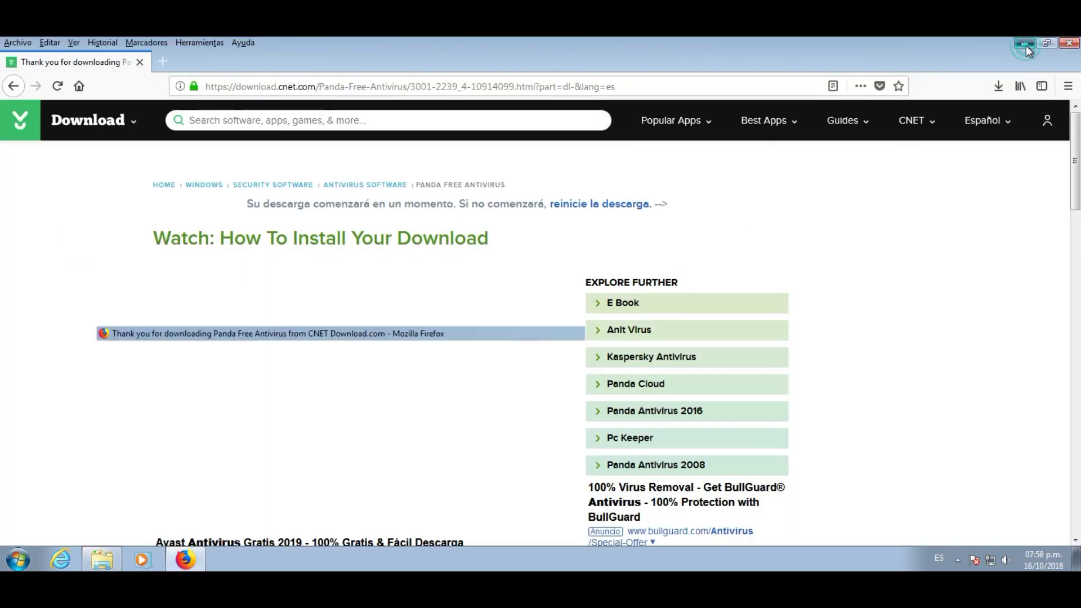
right_click(914, 104)
left_click(945, 163)
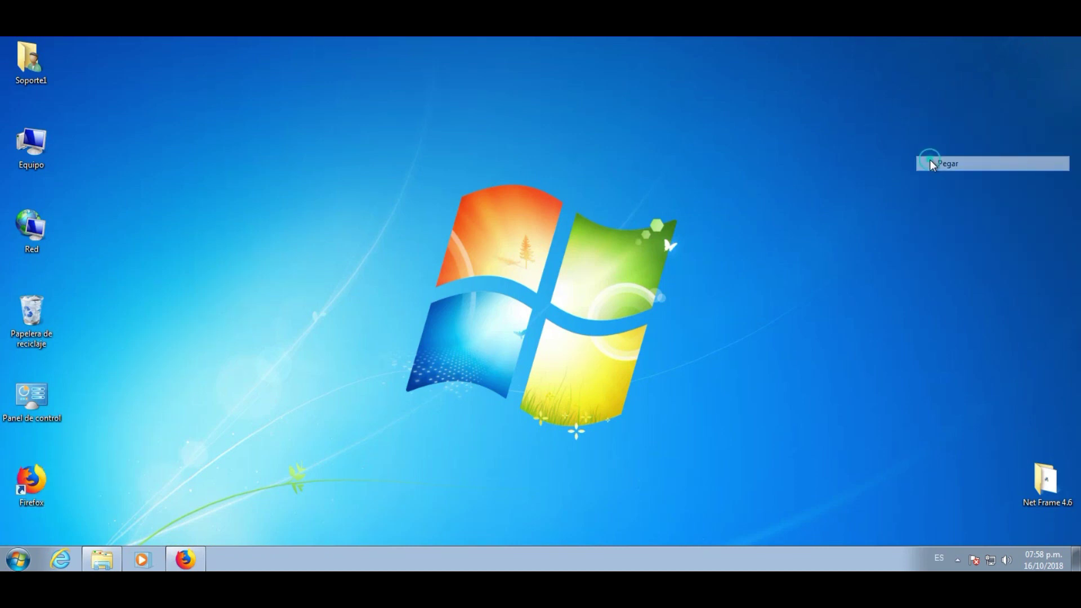
left_click_drag(894, 66, 647, 66)
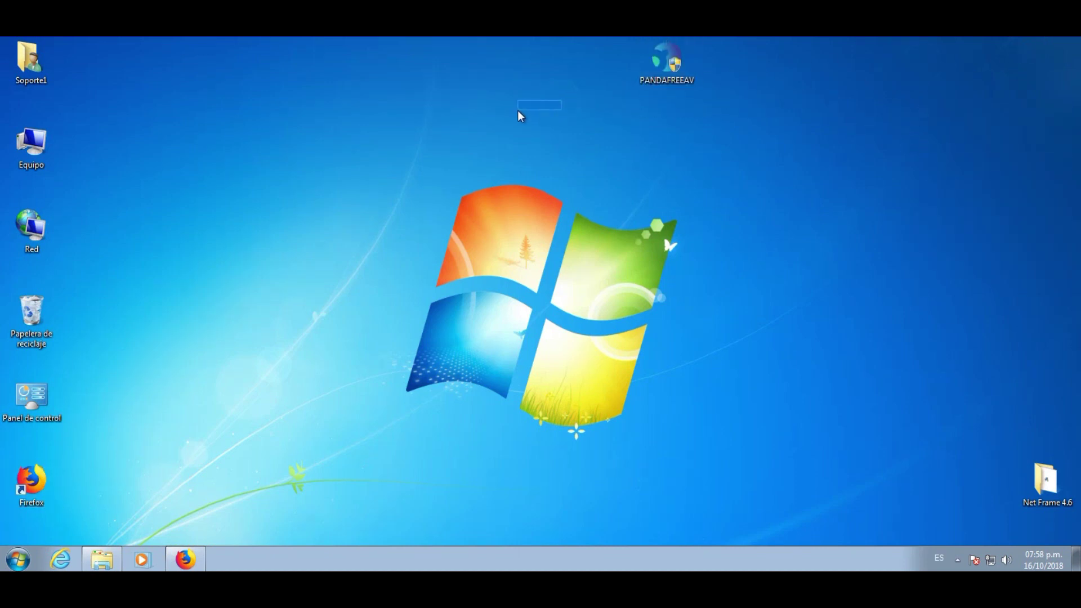
Step: Place the PANDAFREEAV installer and the Net Frame 4.6 folder near each other on the desktop
double_click(667, 61)
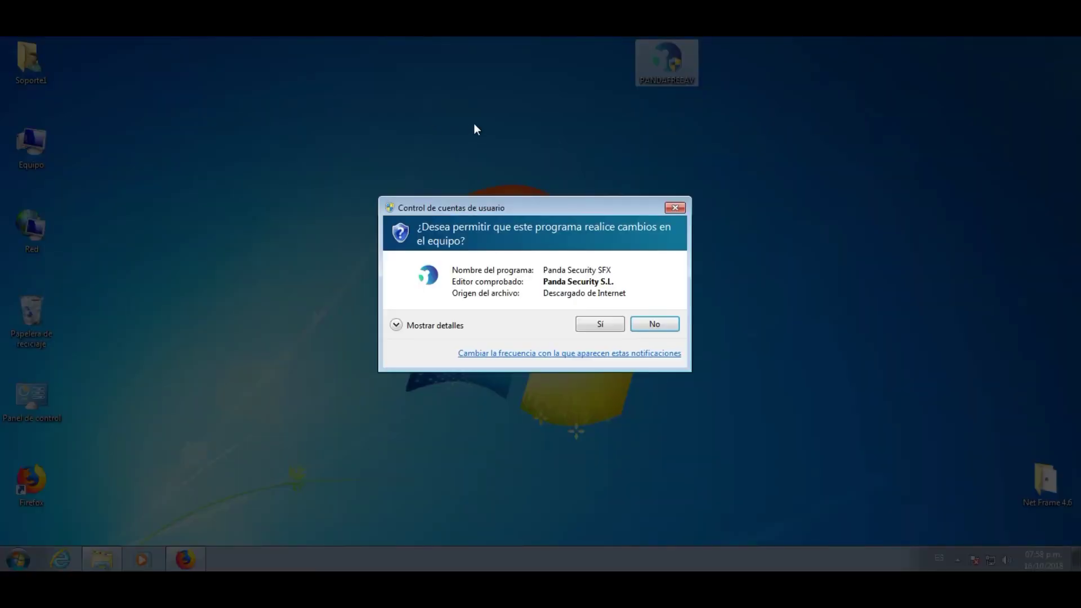
left_click(655, 319)
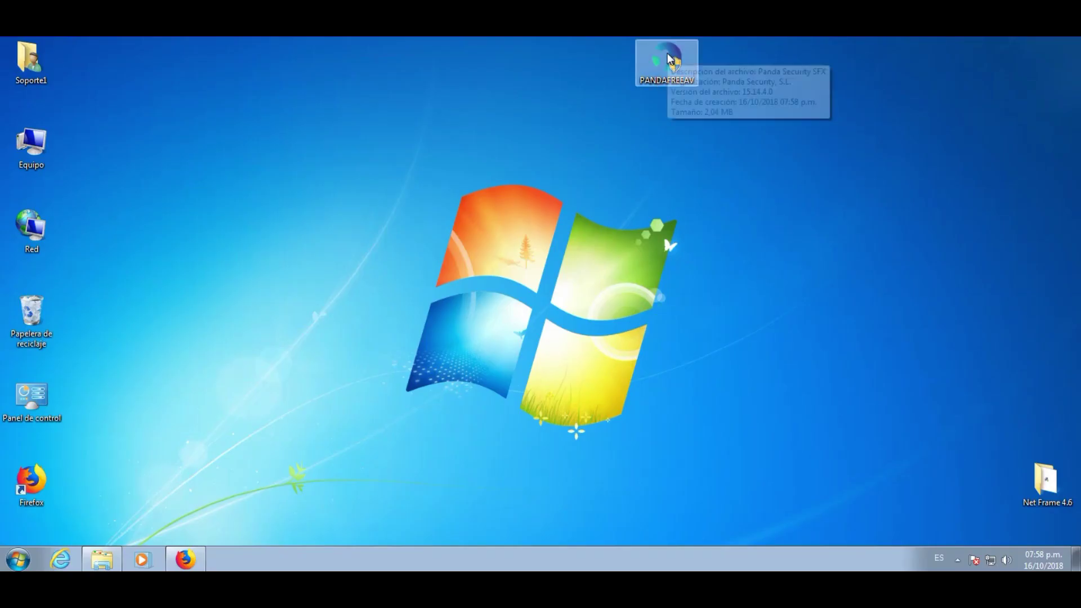
left_click_drag(667, 66, 361, 144)
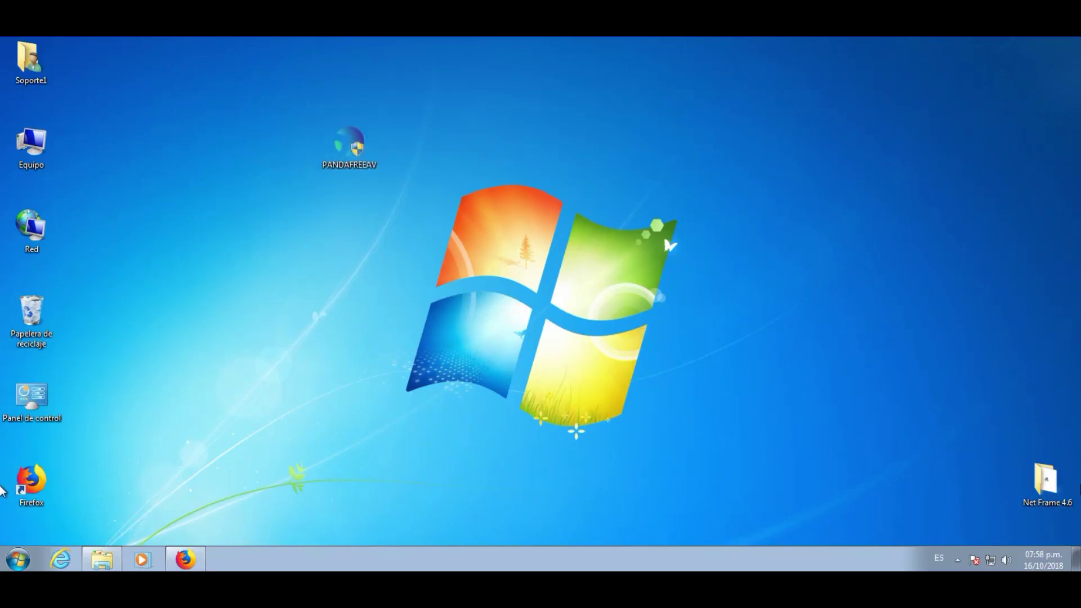
left_click_drag(1039, 476, 458, 148)
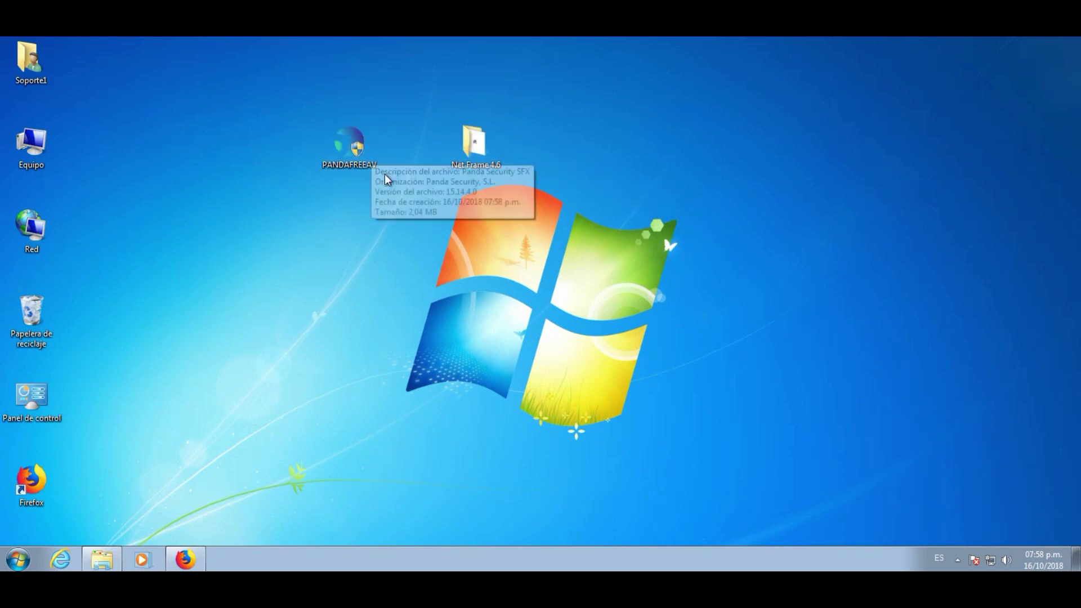
left_click(424, 150)
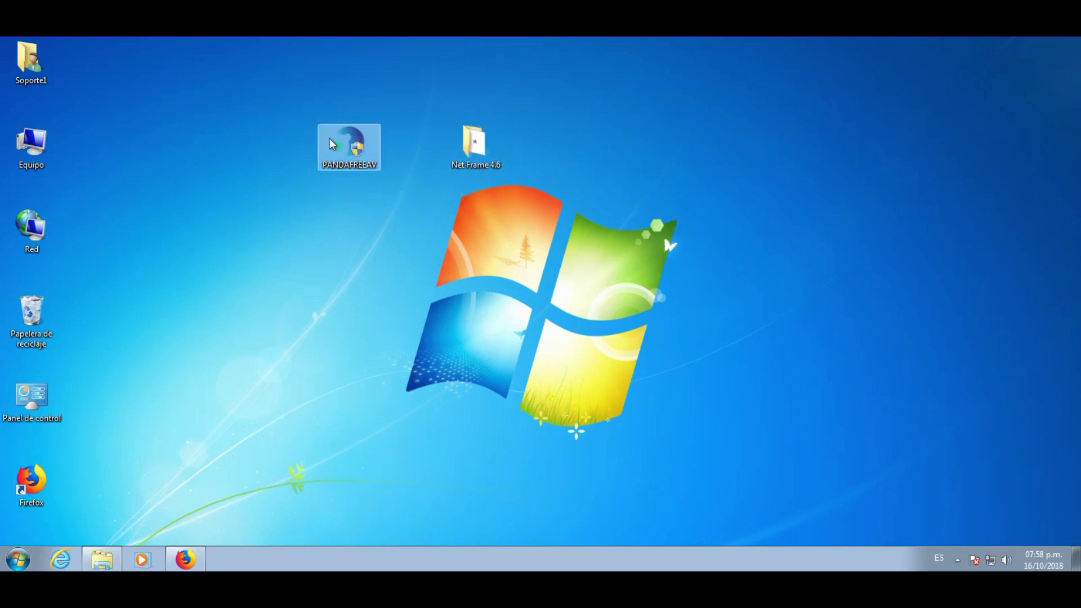
Step: Run NDP461-KB3102436-x86-x64-AllOS-ENU from the Net Frame 4.6 folder, allow it to make changes, and close the folder window
double_click(487, 144)
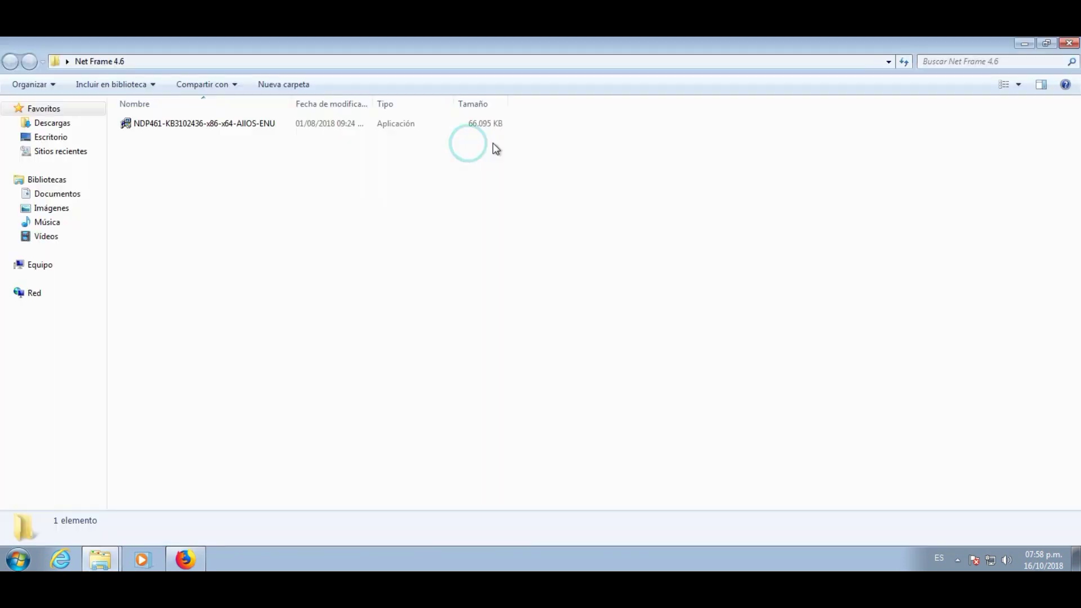
double_click(181, 124)
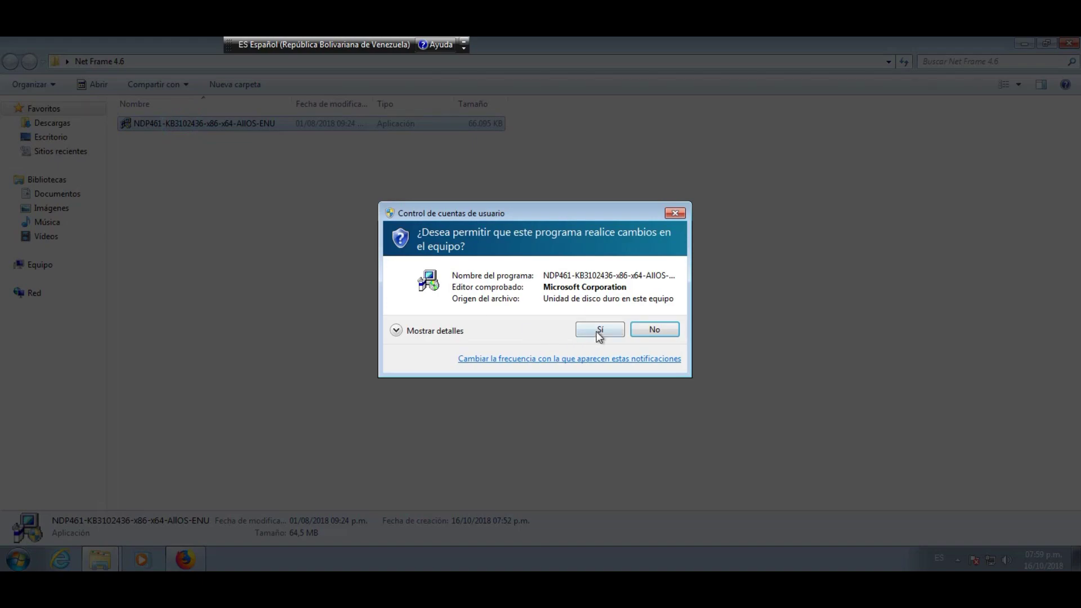
left_click(596, 331)
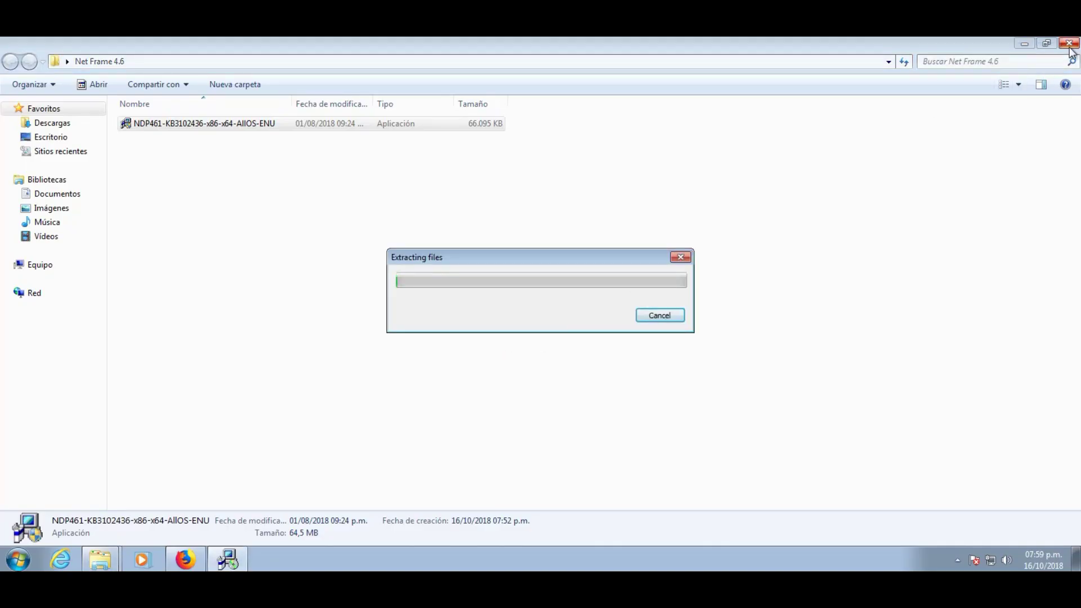
left_click(1068, 42)
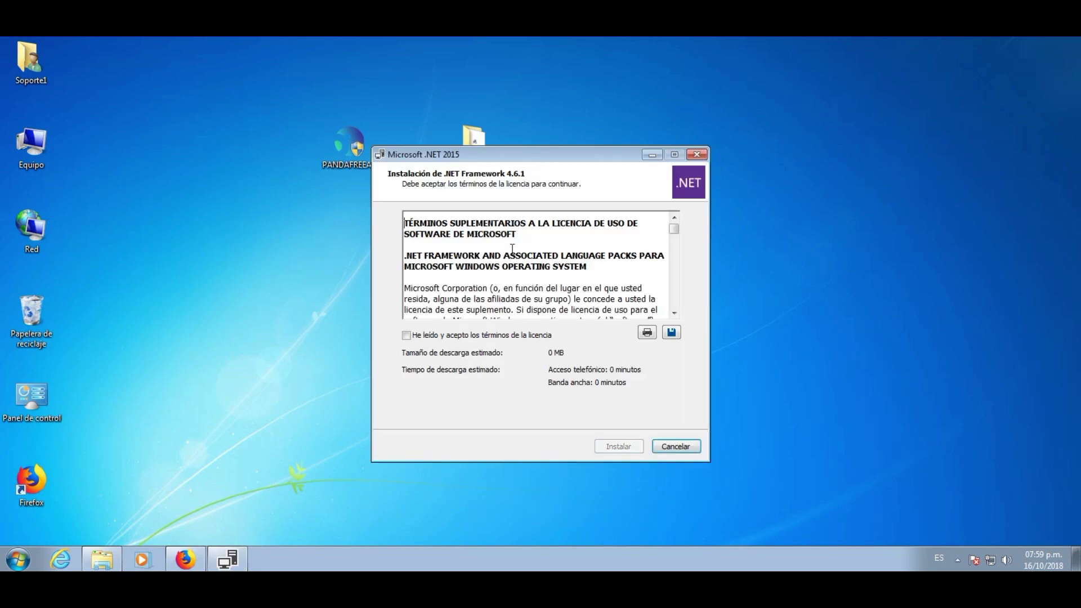
Step: Accept the license terms, install .NET Framework 4.6.1 and finish its setup
left_click(406, 336)
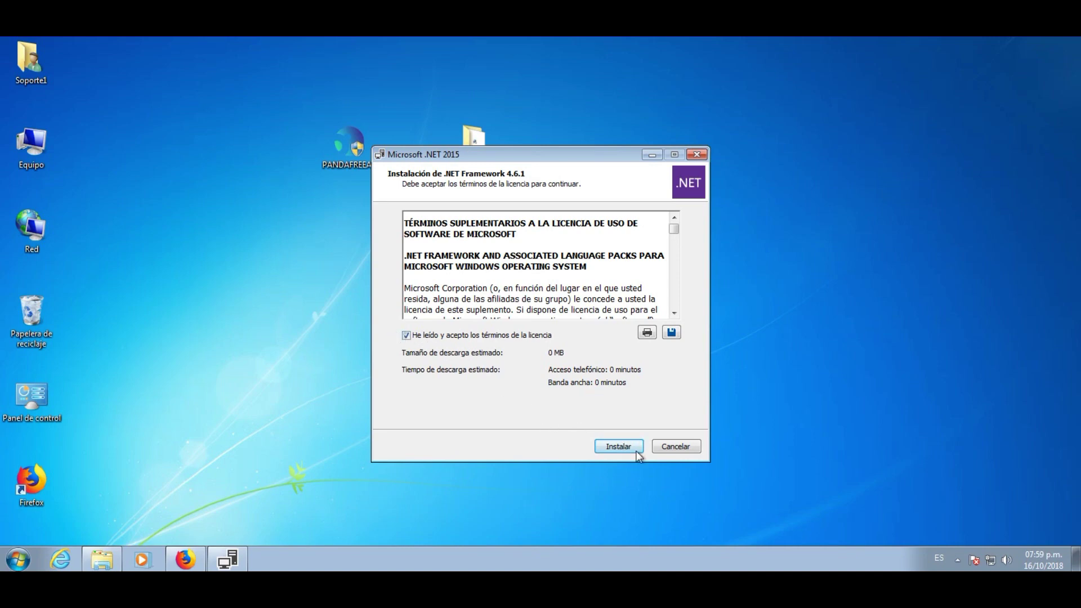
left_click(618, 446)
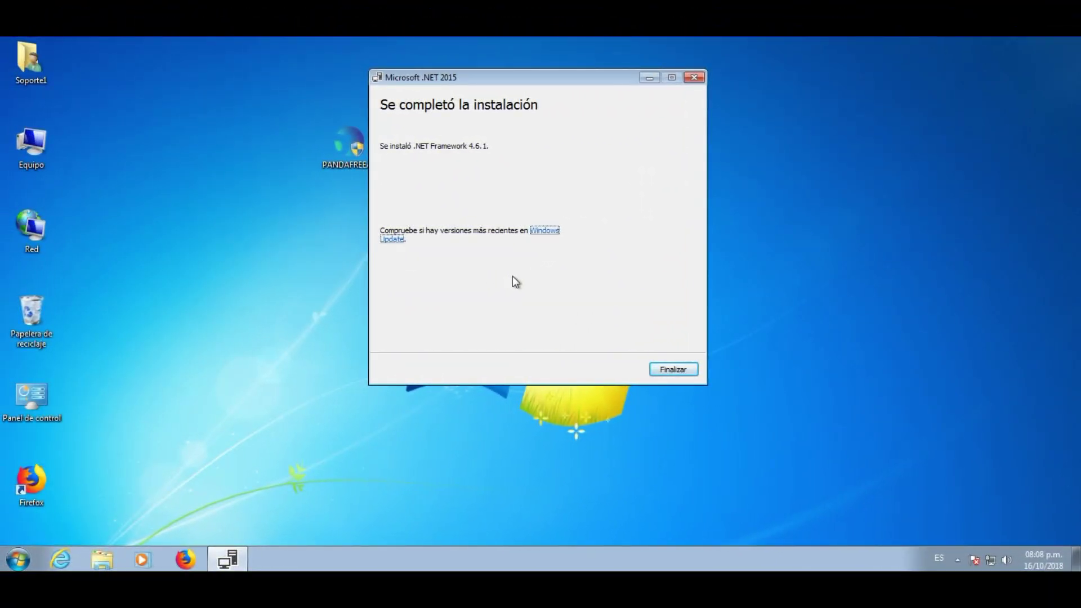
left_click(673, 369)
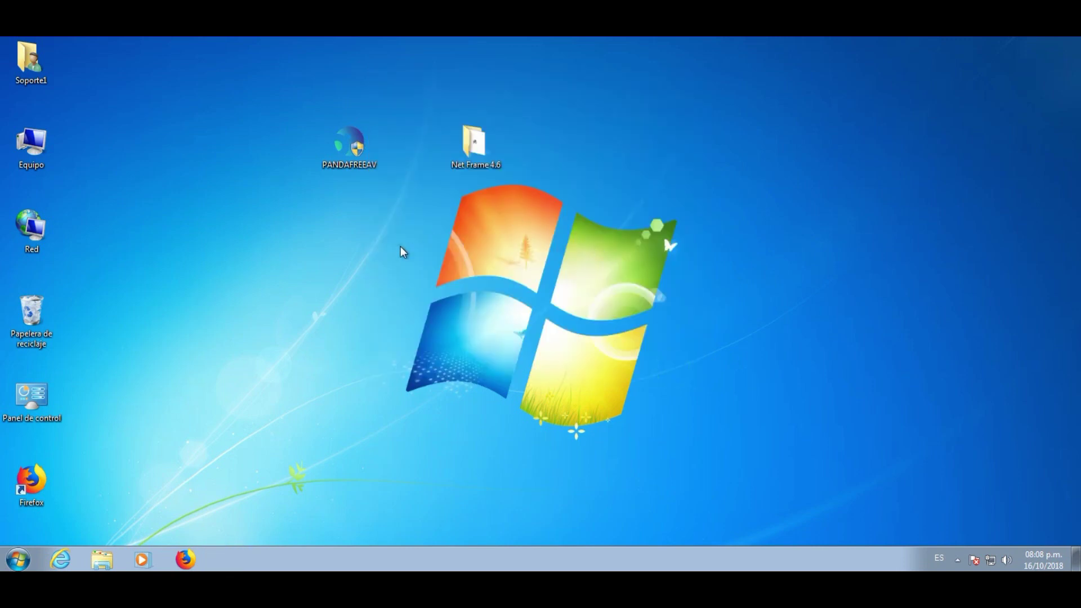
Step: Launch the PANDAFREEAV installer from the desktop and allow it to make changes to the computer
double_click(349, 137)
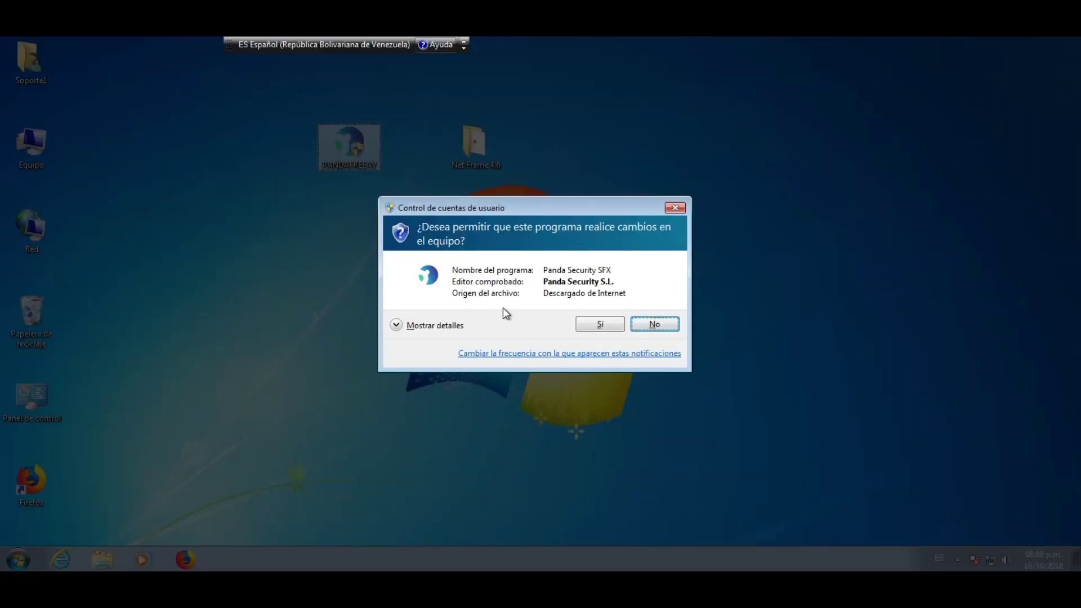
left_click(600, 325)
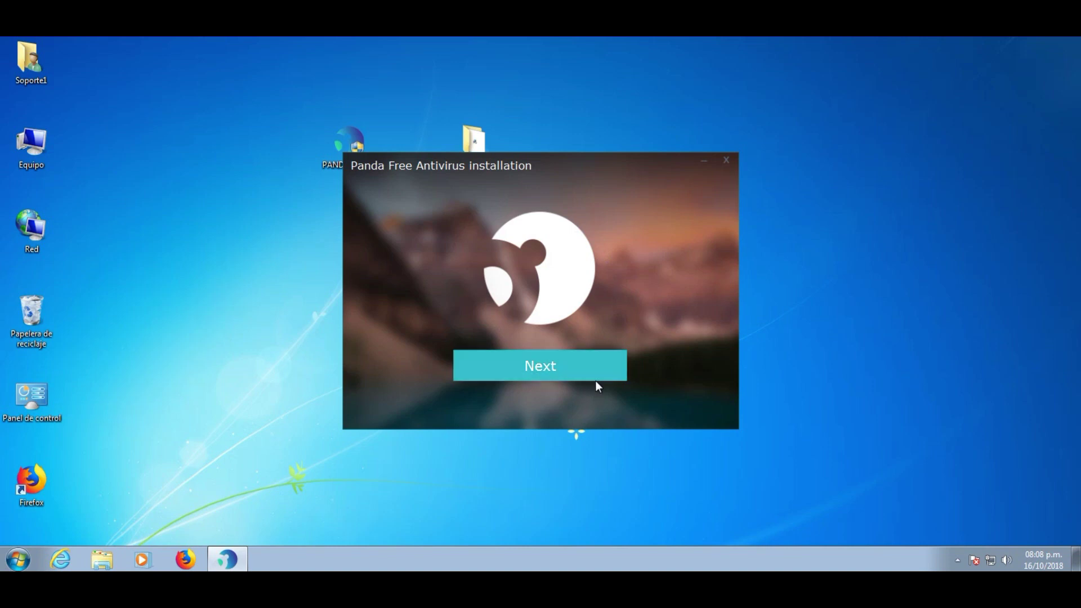
Step: Install Panda Free Antivirus in Español, leaving out all Panda Safe Web options and Panda Smart Shopping
left_click(511, 373)
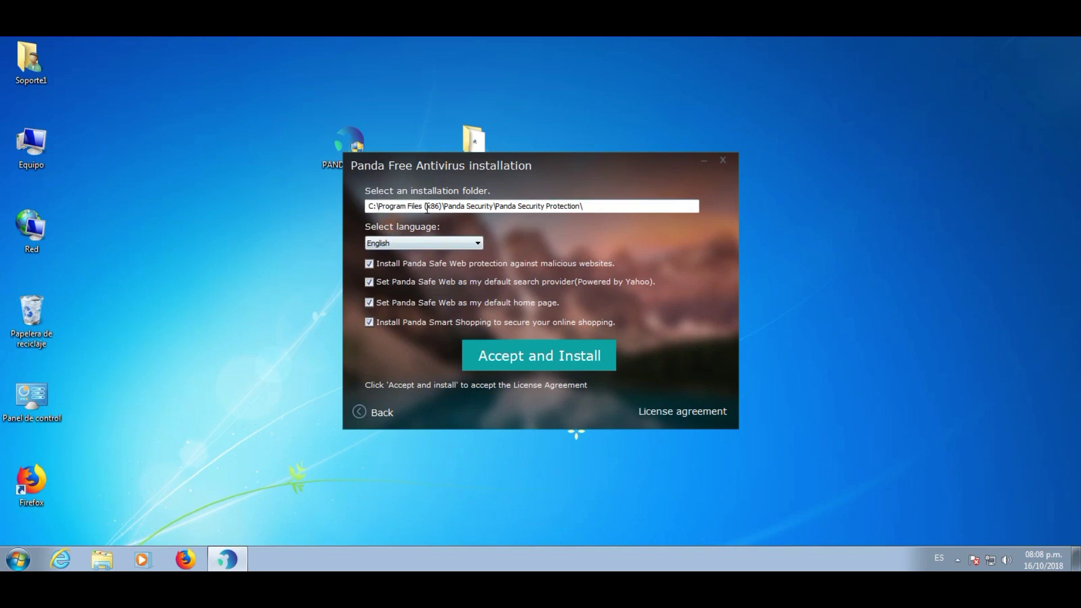
left_click(466, 248)
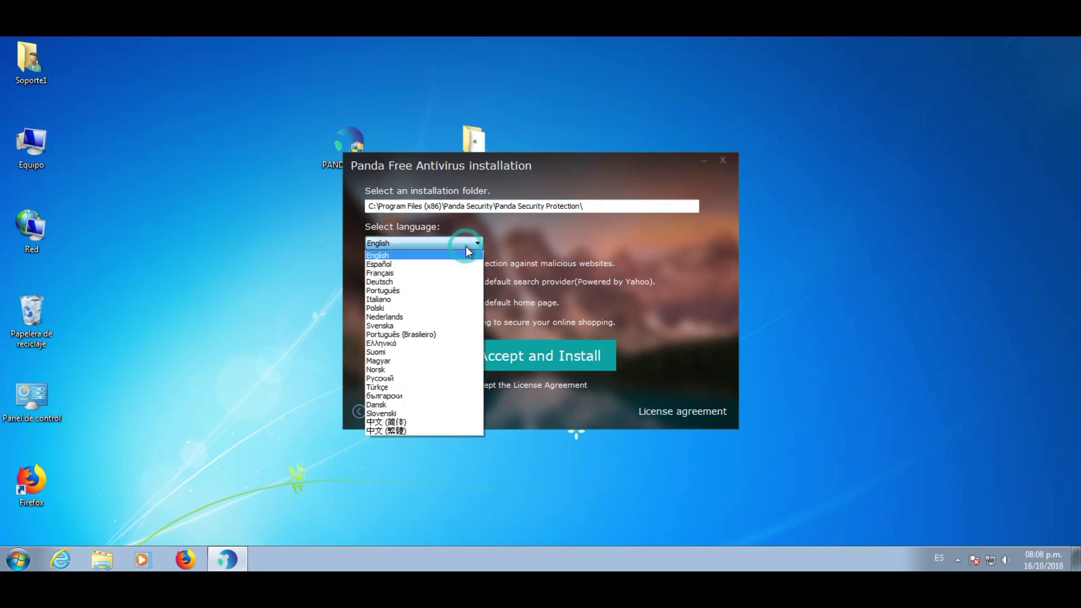
left_click(388, 265)
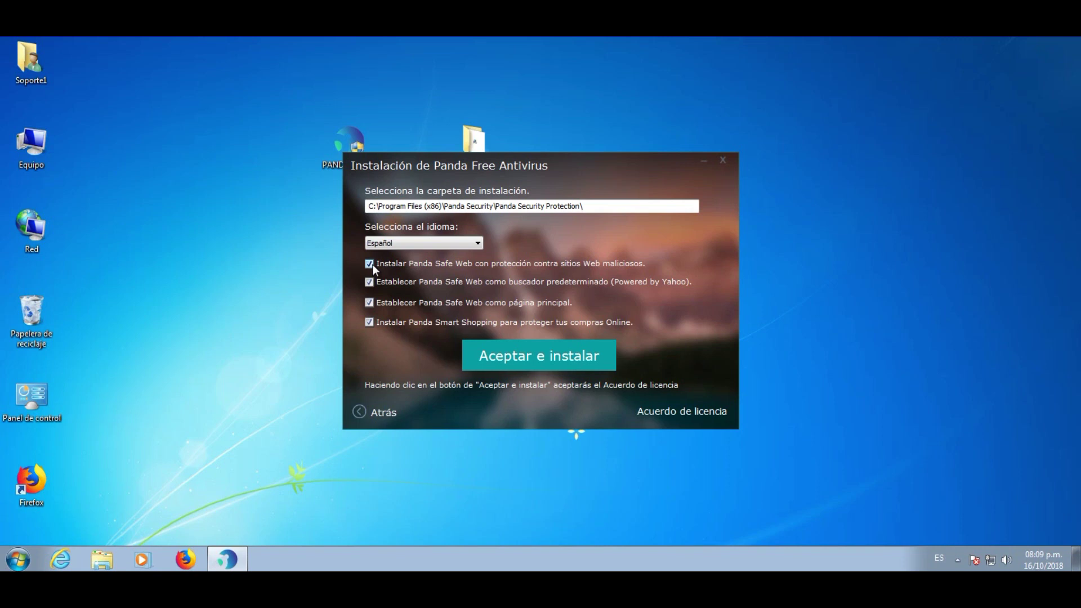
left_click(371, 265)
left_click(369, 323)
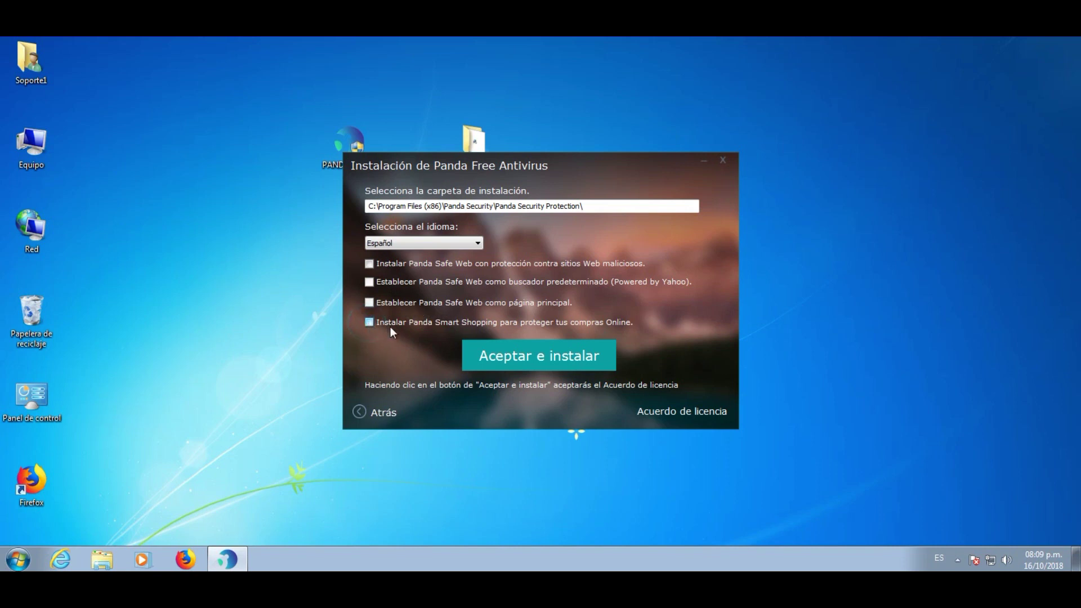
left_click(524, 357)
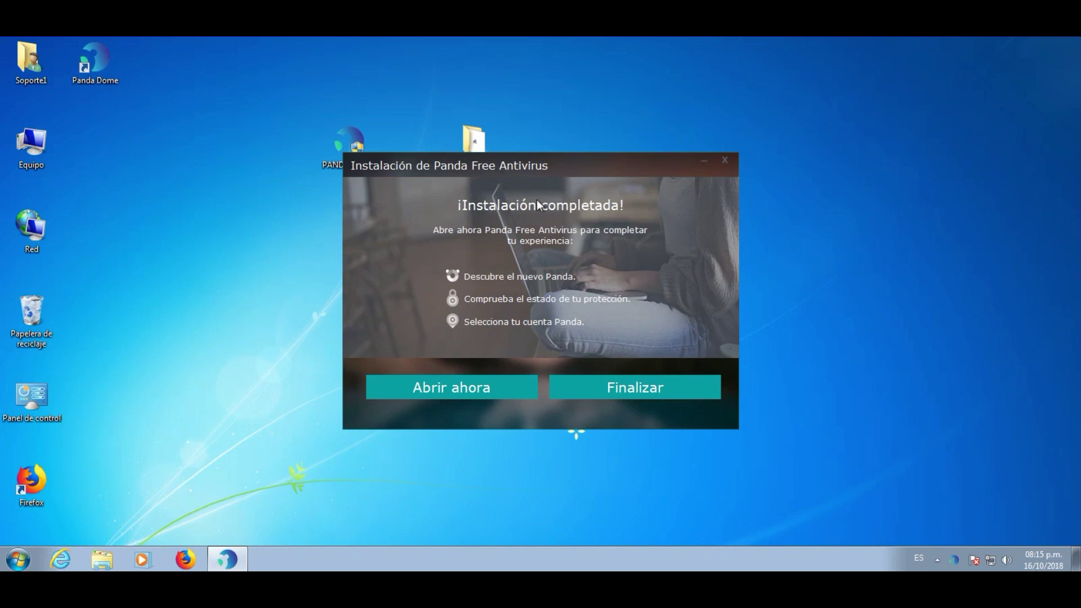
Step: Leave the completed installer, open Panda Dome and dismiss its activation window without entering an email
left_click(442, 391)
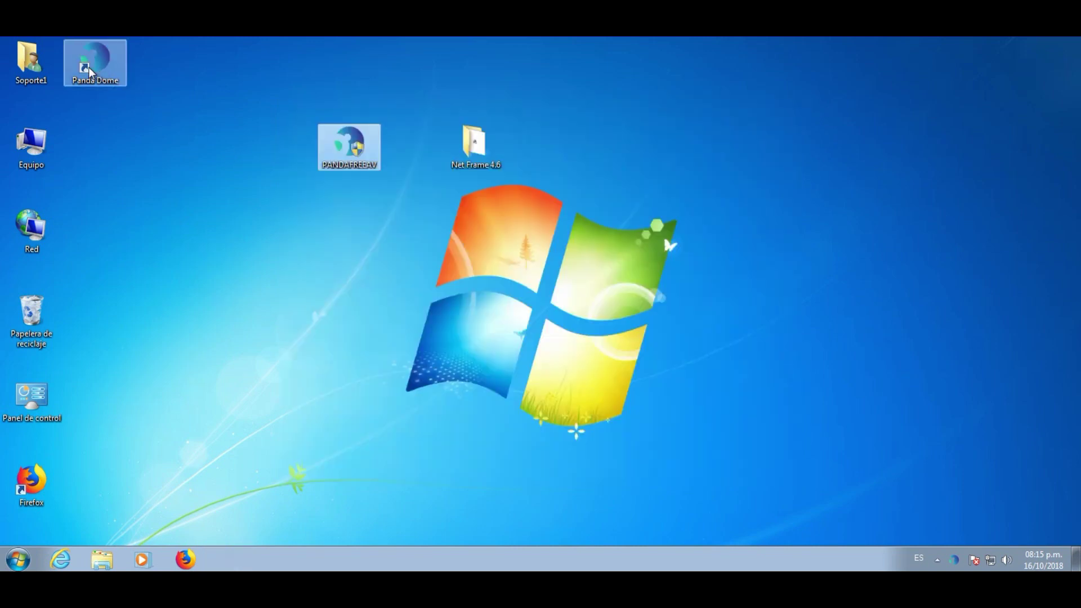
double_click(89, 66)
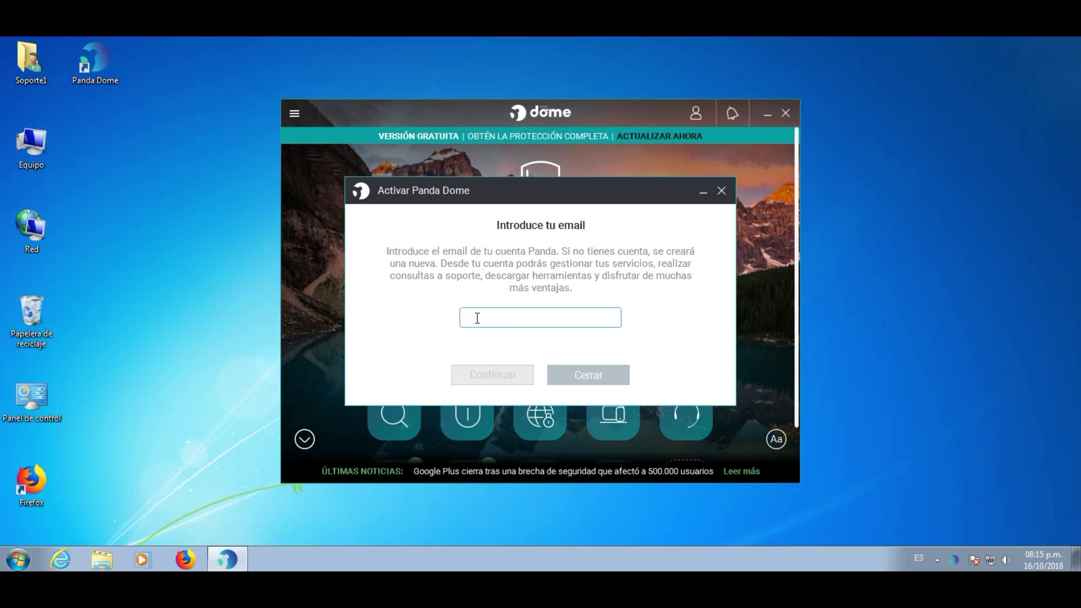
left_click(587, 382)
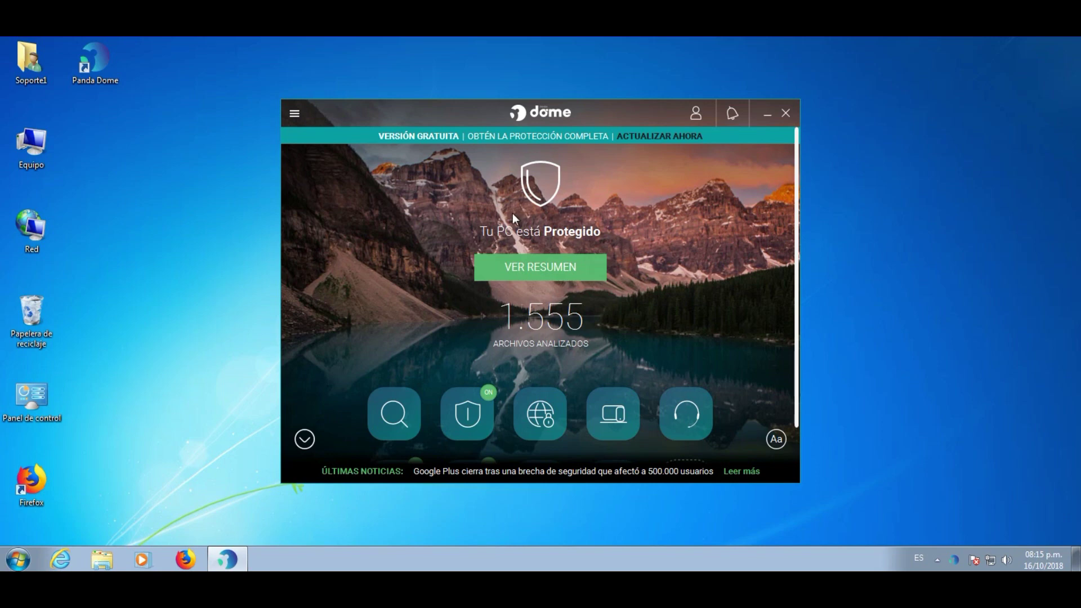
Step: Turn off Panda news and the relevant security news notices in the general configuration
left_click(294, 115)
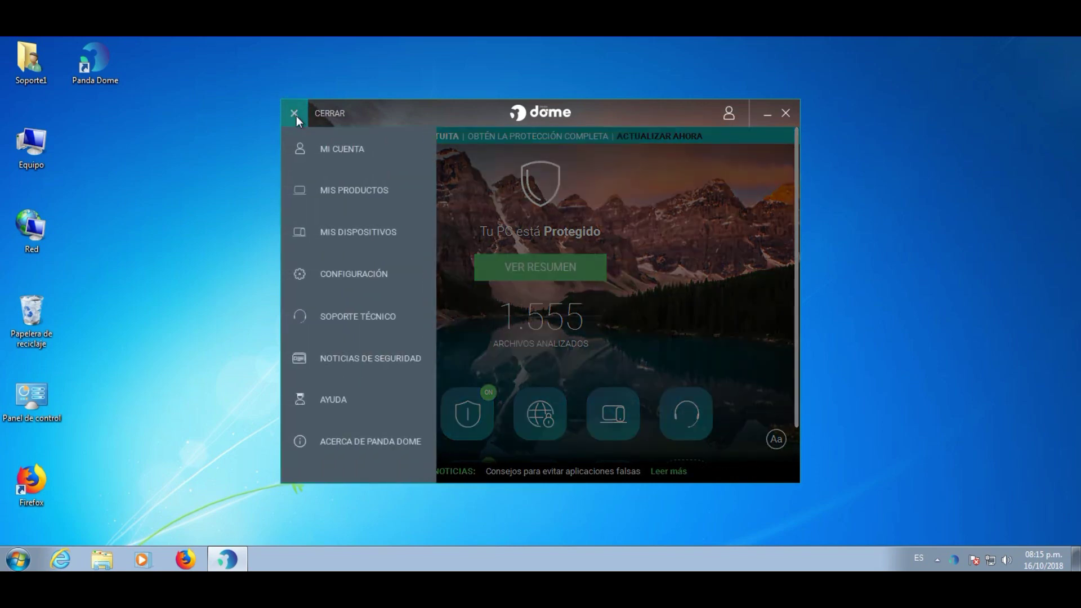
left_click(321, 276)
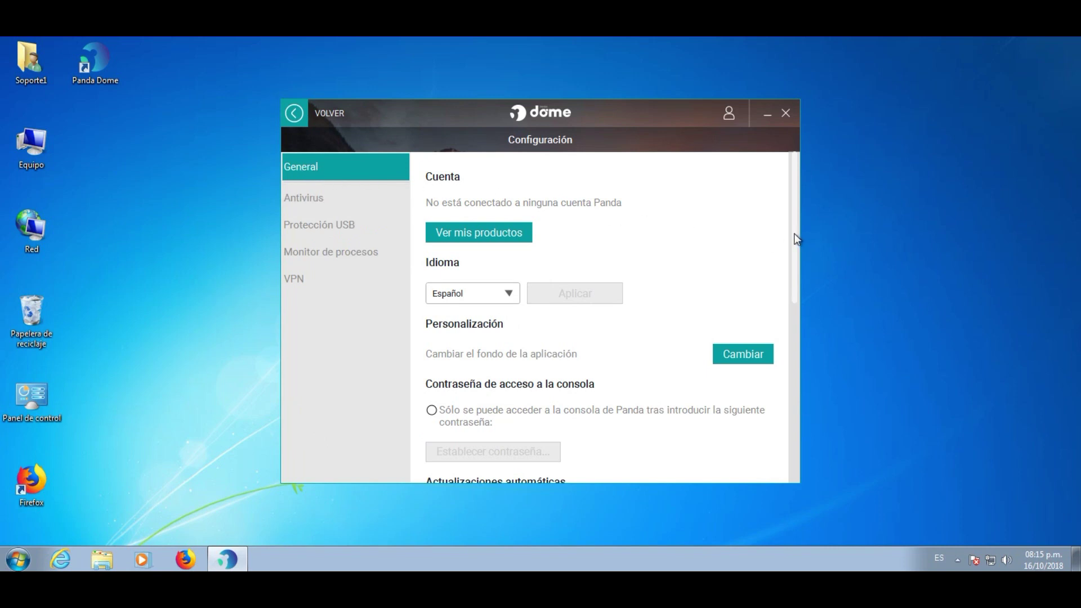
left_click_drag(795, 237, 807, 431)
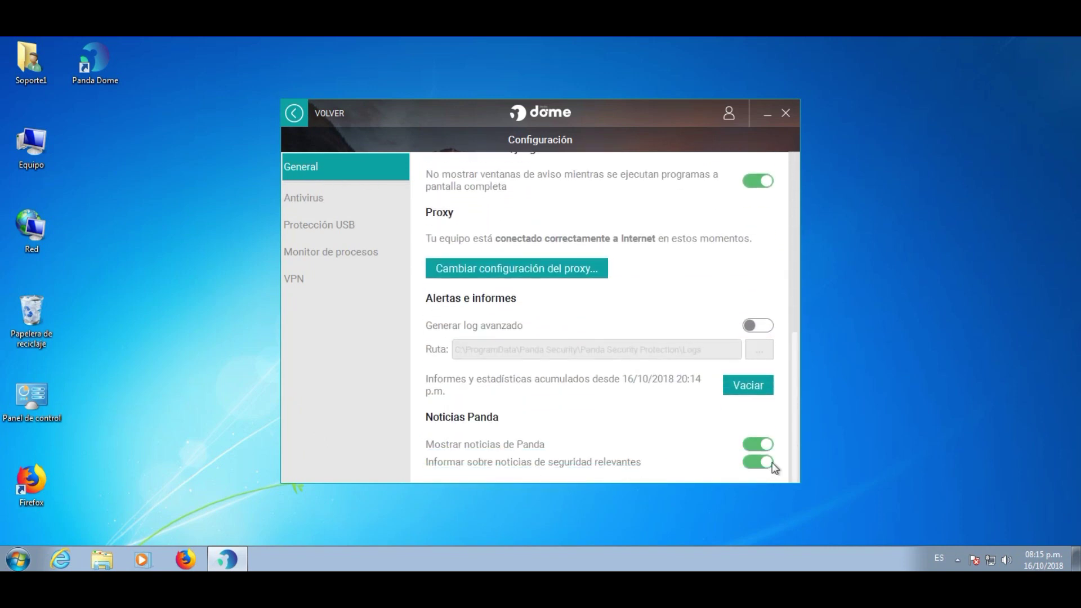
left_click(754, 445)
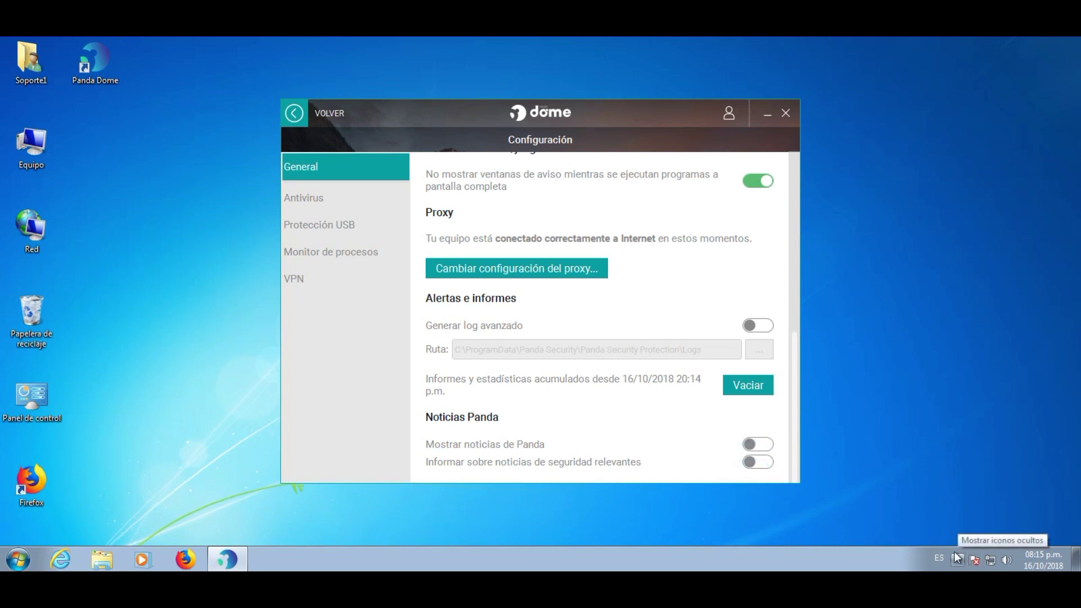
Step: Review the Antivirus configuration and the C: drive items available for file and folder exclusion, then return to the main screen
left_click(304, 209)
scroll(507, 335, "down", 3)
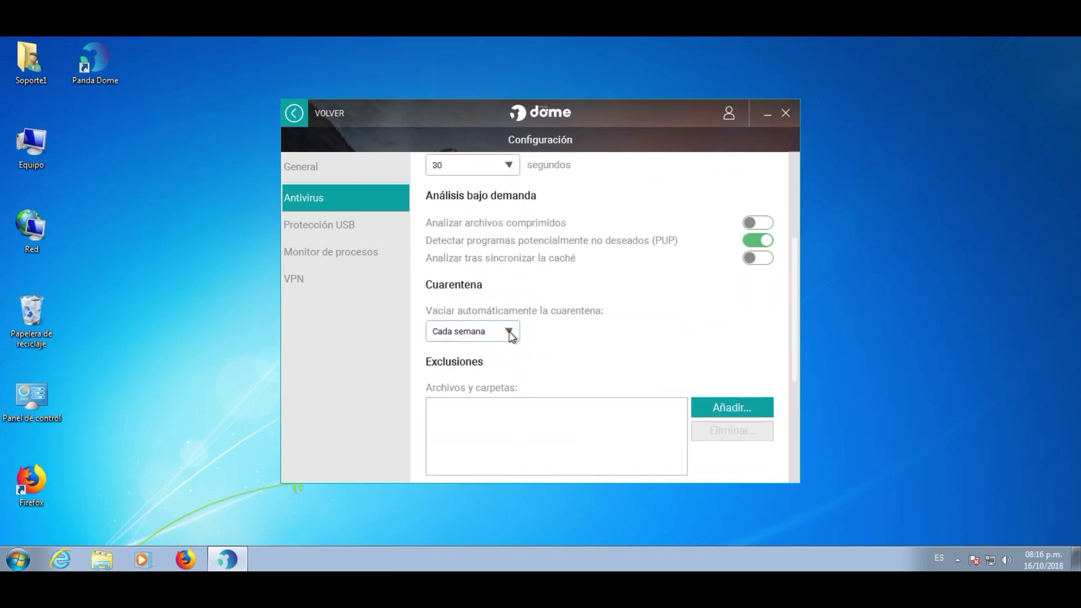
scroll(508, 331, "down", 4)
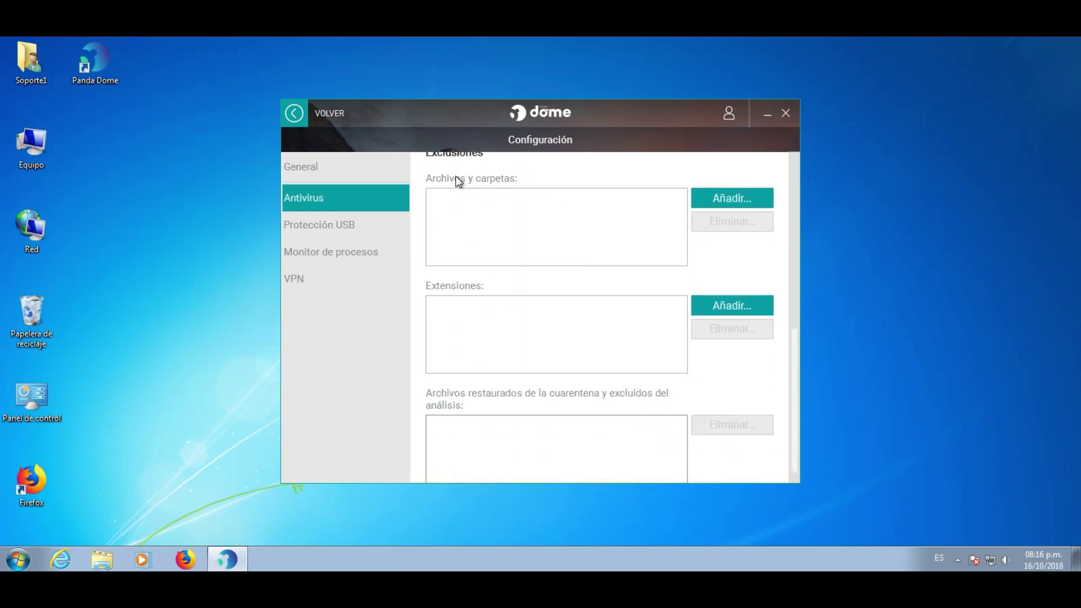
left_click(717, 204)
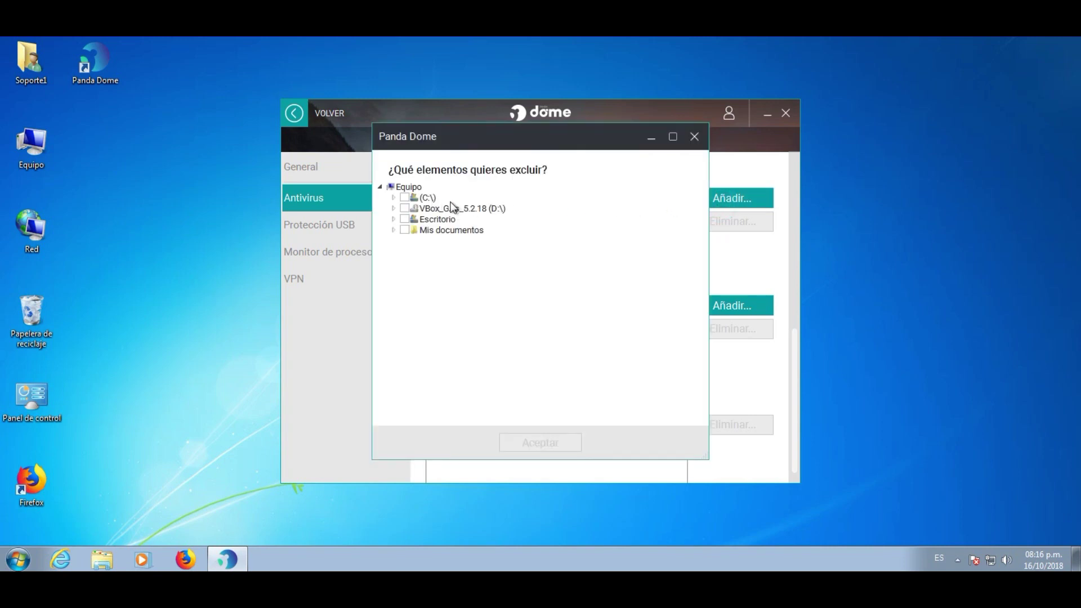
left_click(393, 198)
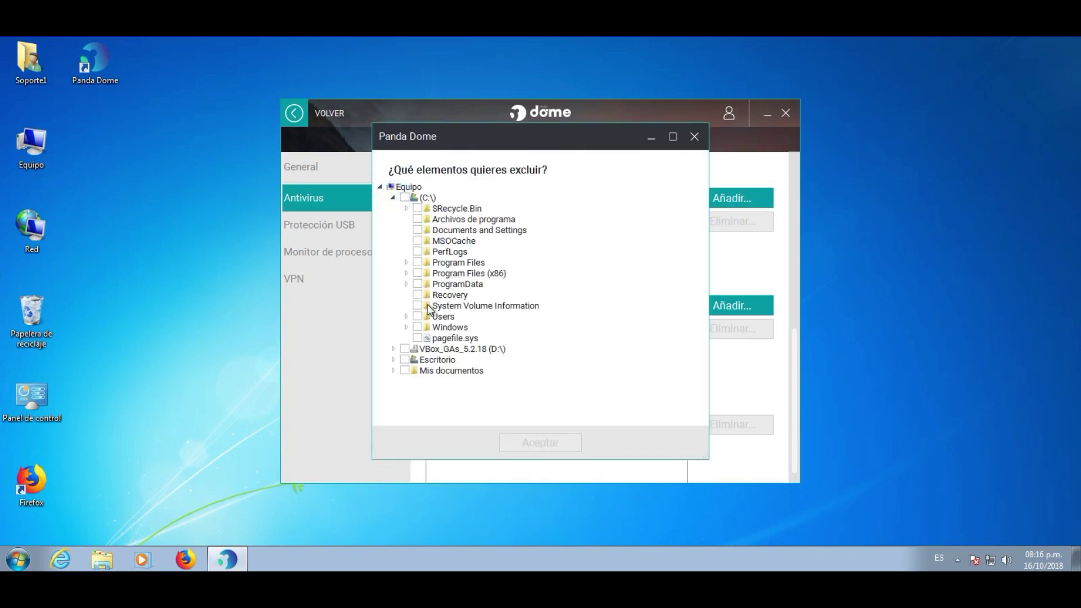
left_click(394, 199)
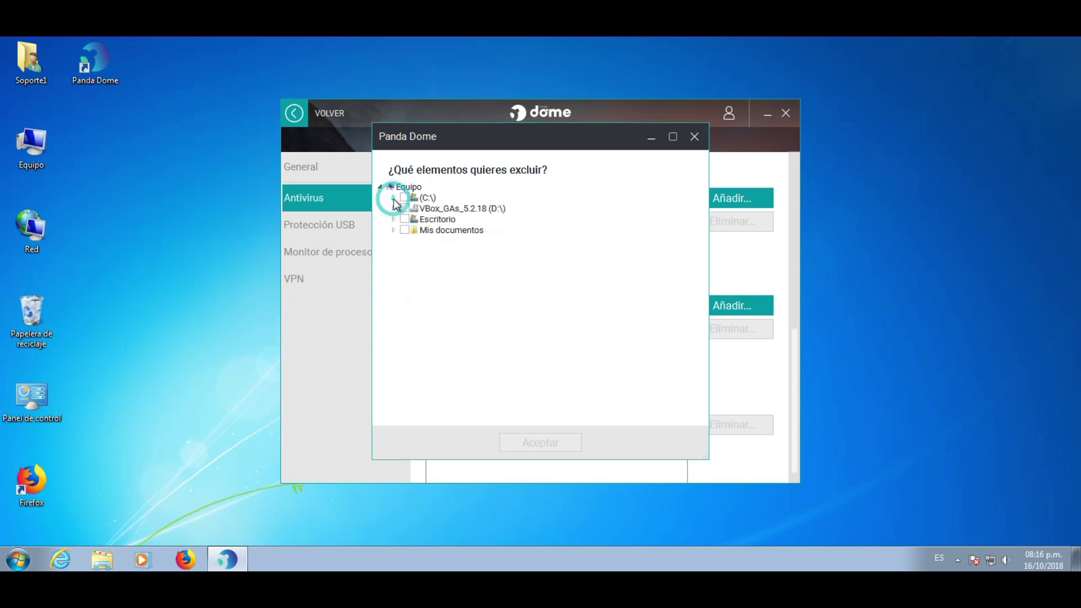
left_click(695, 139)
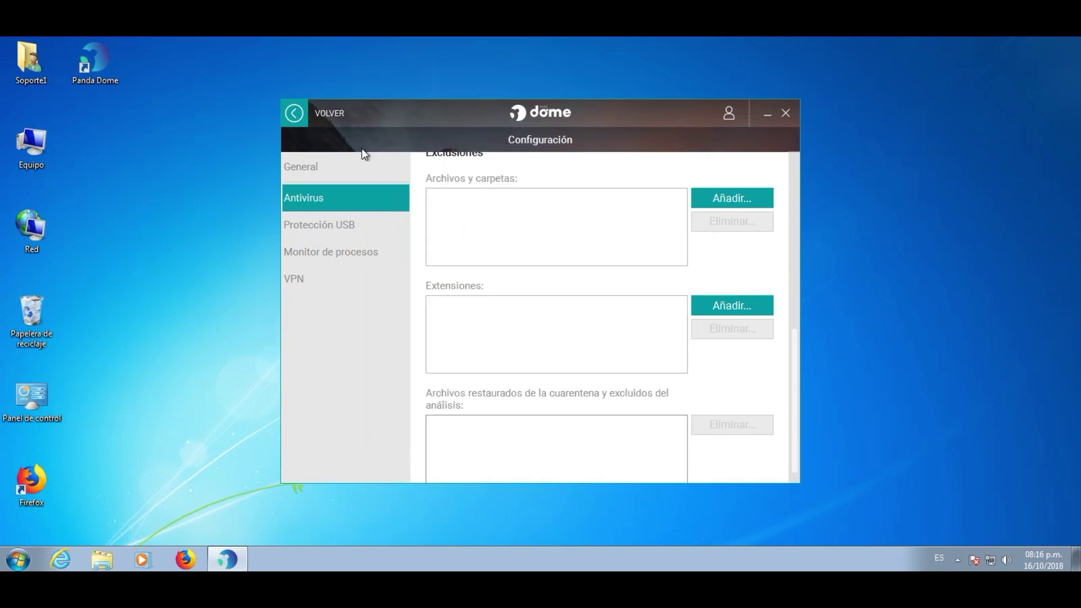
left_click(302, 114)
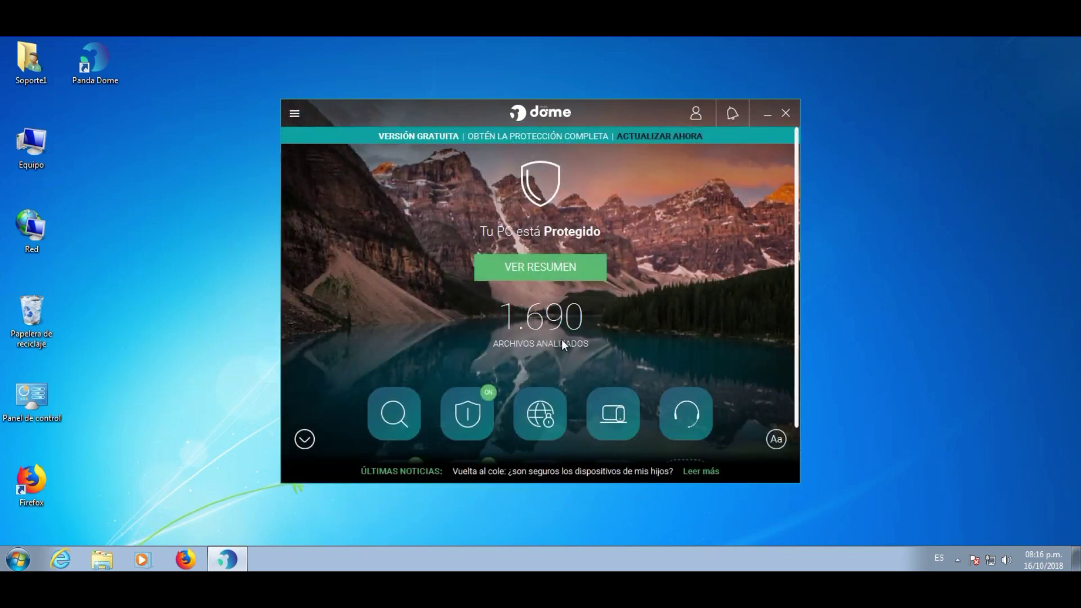